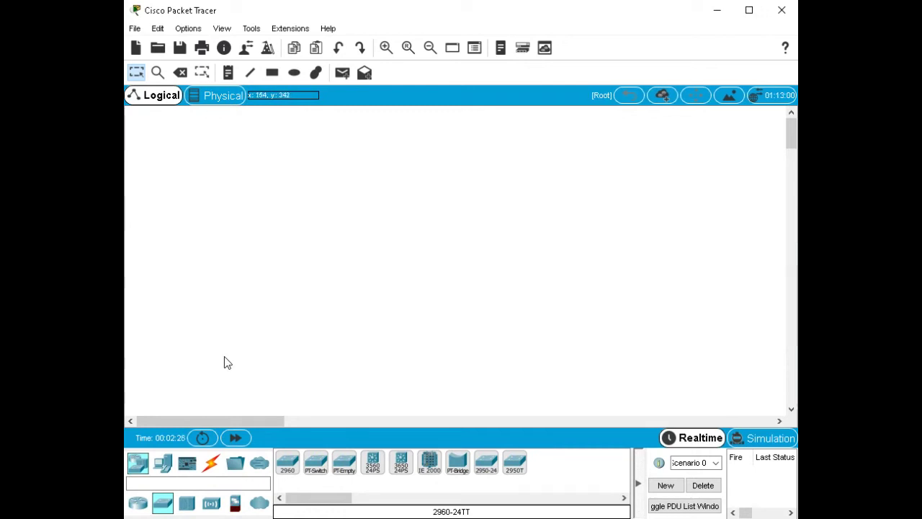
Step: Place a 2960 switch in the upper-left area of the logical workspace
{"action": "left_click", "coordinate": [137, 503]}
{"action": "left_click", "coordinate": [164, 504]}
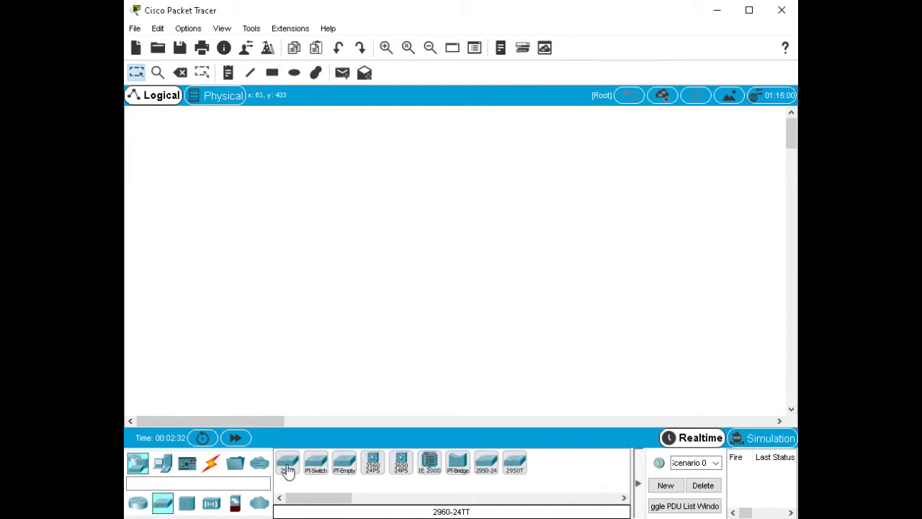
{"action": "left_click_drag", "start_coordinate": [287, 470], "coordinate": [207, 177]}
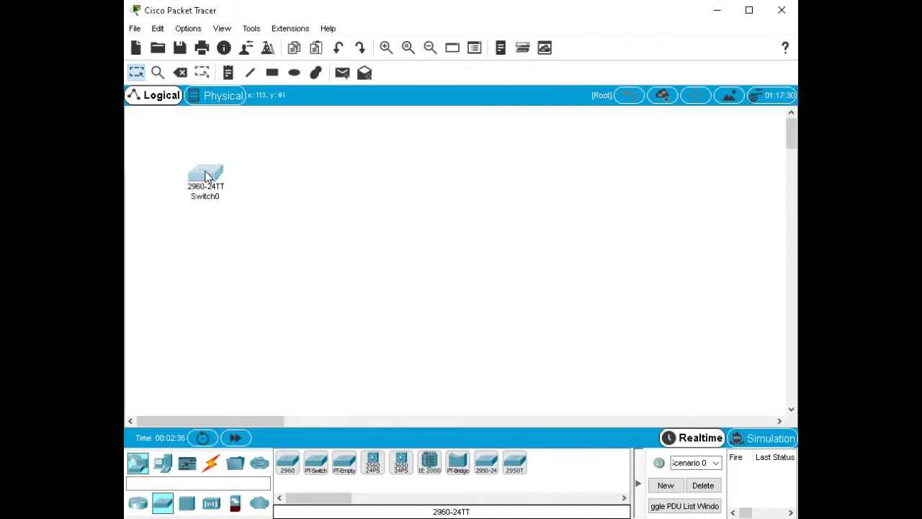
Step: Set both the display name and the hostname of the 2960 switch to S1
{"action": "left_click", "coordinate": [205, 177]}
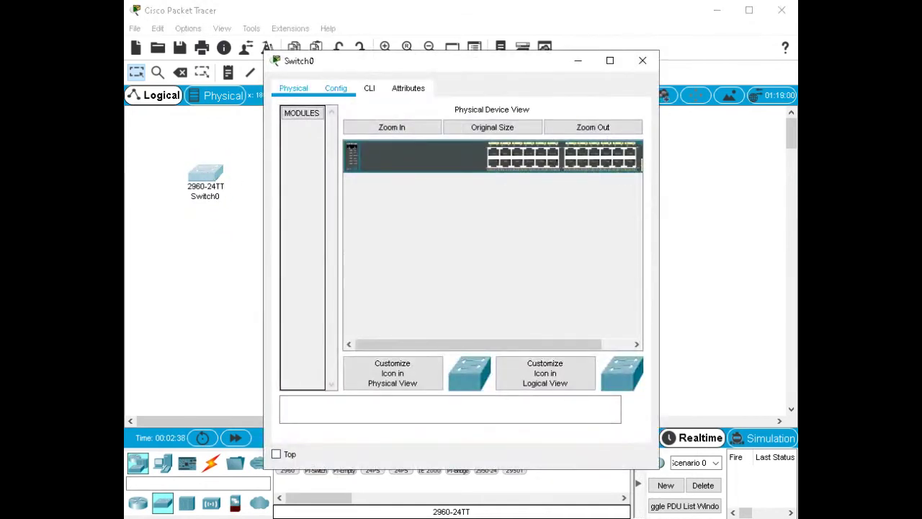
{"action": "left_click", "coordinate": [336, 88]}
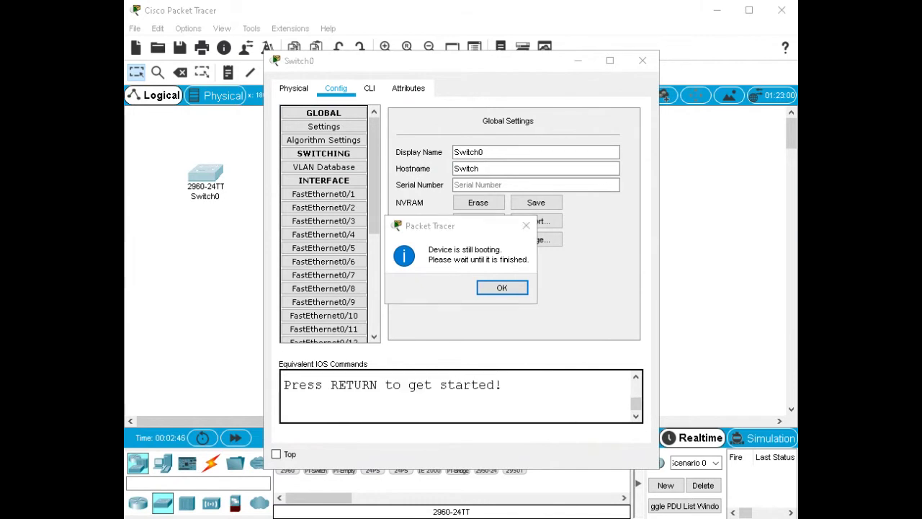
{"action": "left_click", "coordinate": [502, 287]}
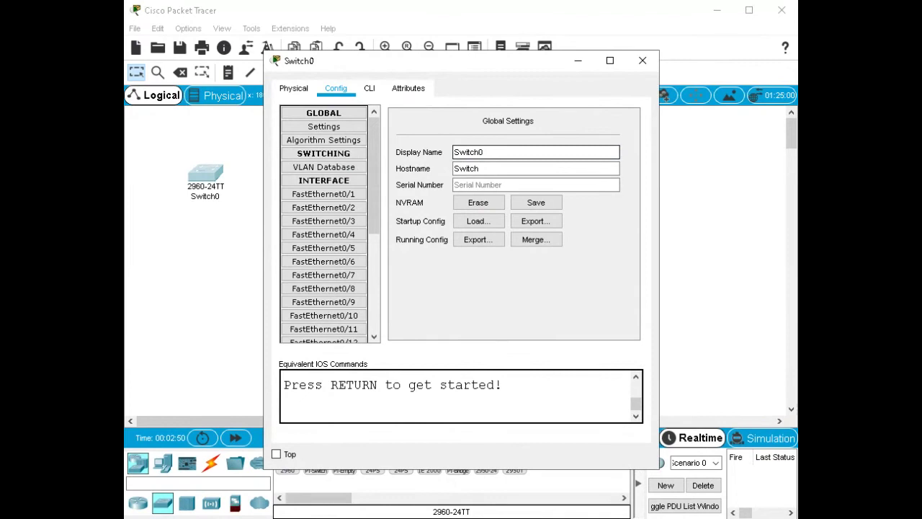
{"action": "key", "text": "ctrl+a"}
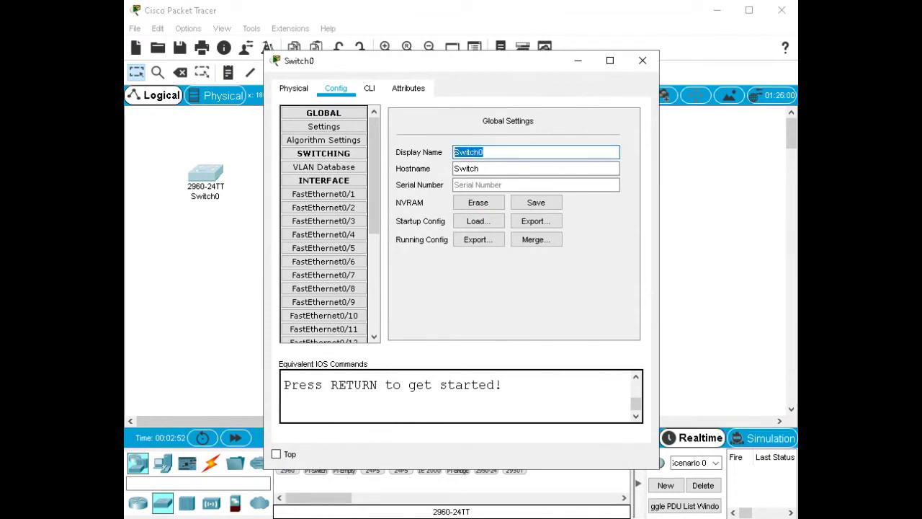
{"action": "type", "text": "S1"}
{"action": "key", "text": "Tab"}
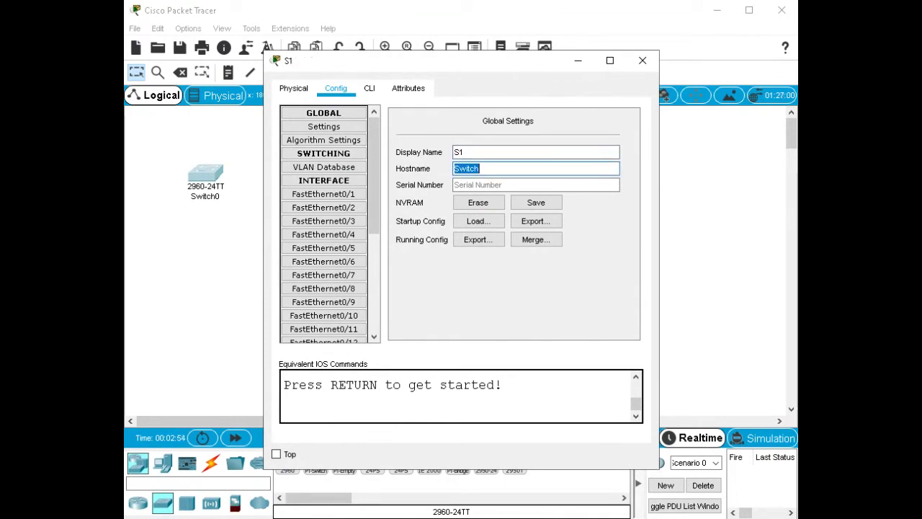
{"action": "type", "text": "S1"}
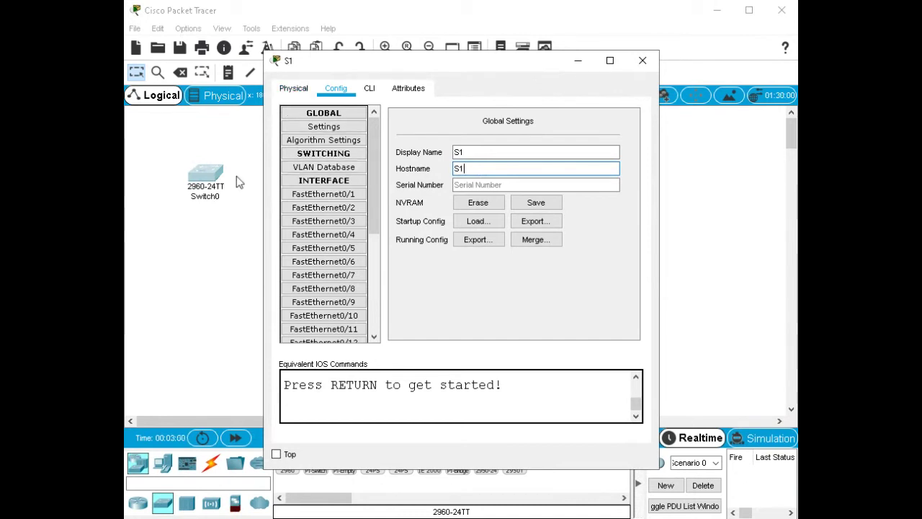
{"action": "left_click", "coordinate": [194, 241]}
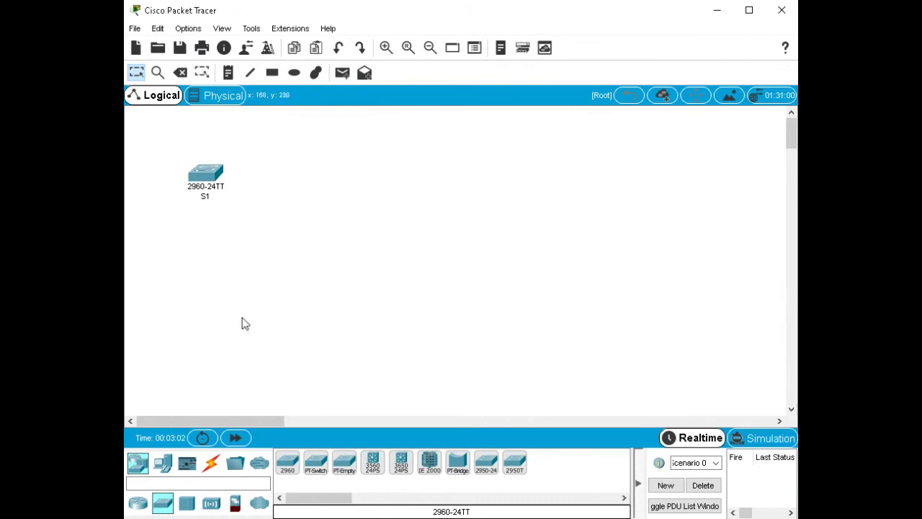
Step: Add two PC end devices to the workspace, one directly below switch S1 and one beside it
{"action": "left_click", "coordinate": [163, 465]}
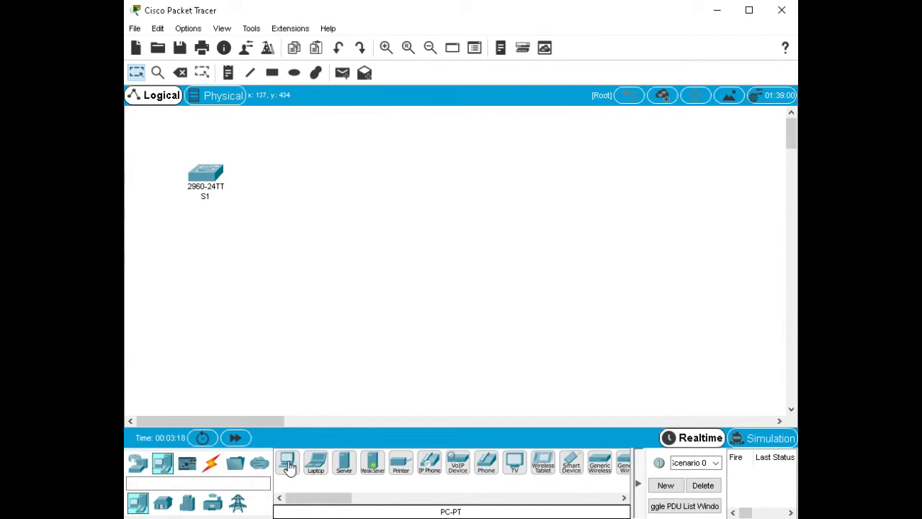
{"action": "left_click_drag", "start_coordinate": [288, 467], "coordinate": [216, 258]}
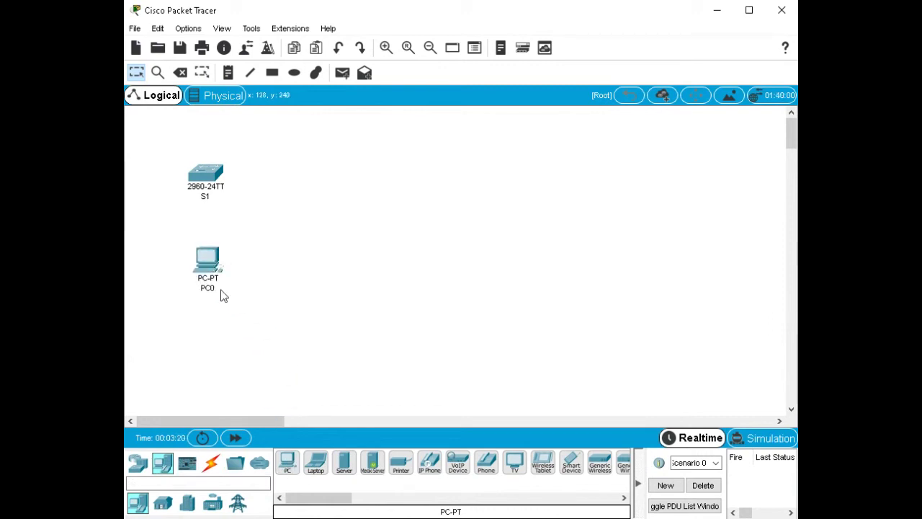
{"action": "left_click_drag", "start_coordinate": [288, 465], "coordinate": [294, 274]}
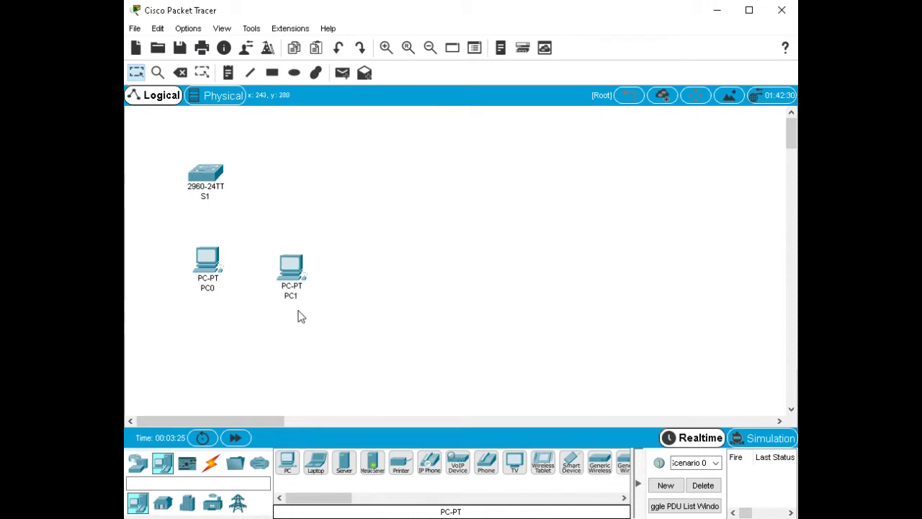
Step: Change the display name of the PC directly below the switch to PC-A and close its settings
{"action": "left_click", "coordinate": [209, 268]}
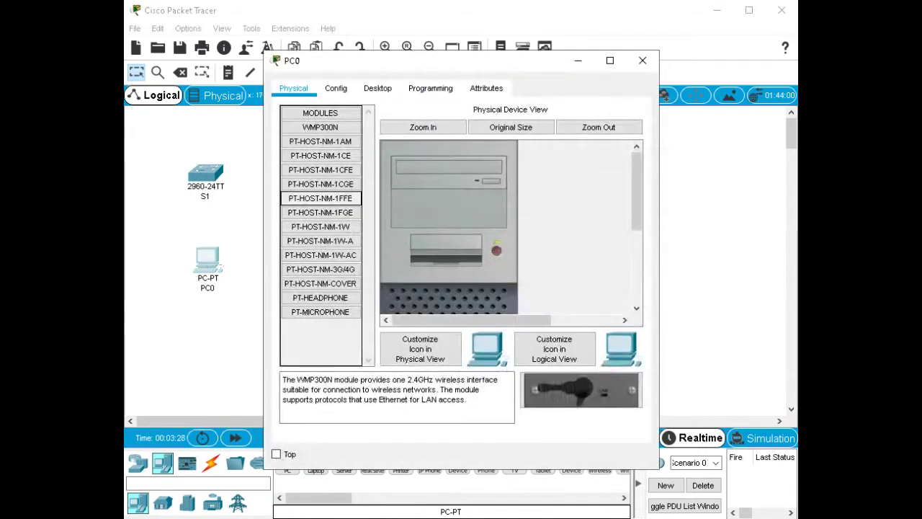
{"action": "left_click", "coordinate": [336, 88]}
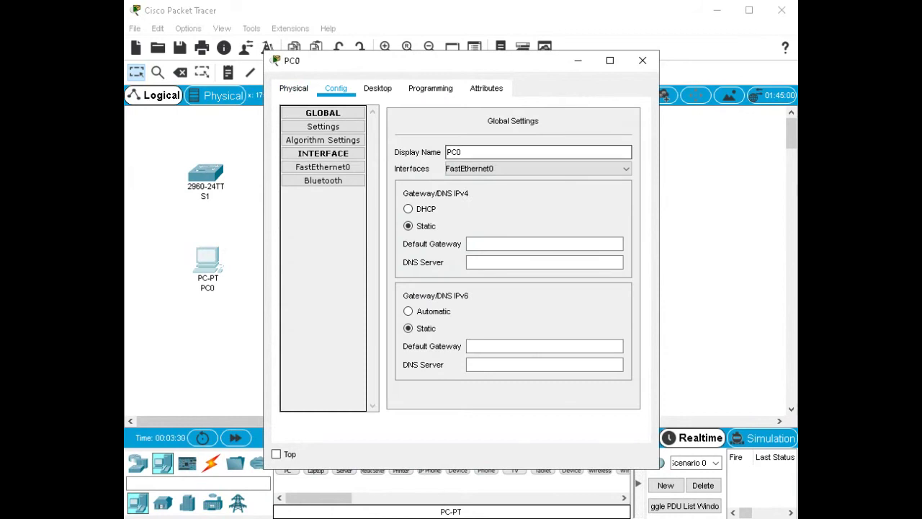
{"action": "double_click", "coordinate": [454, 152]}
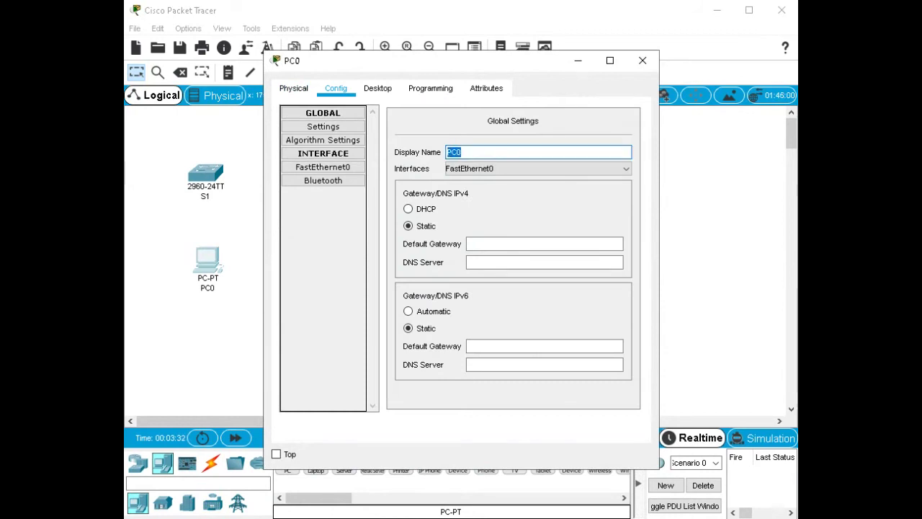
{"action": "type", "text": "PC-A"}
{"action": "left_click", "coordinate": [642, 60]}
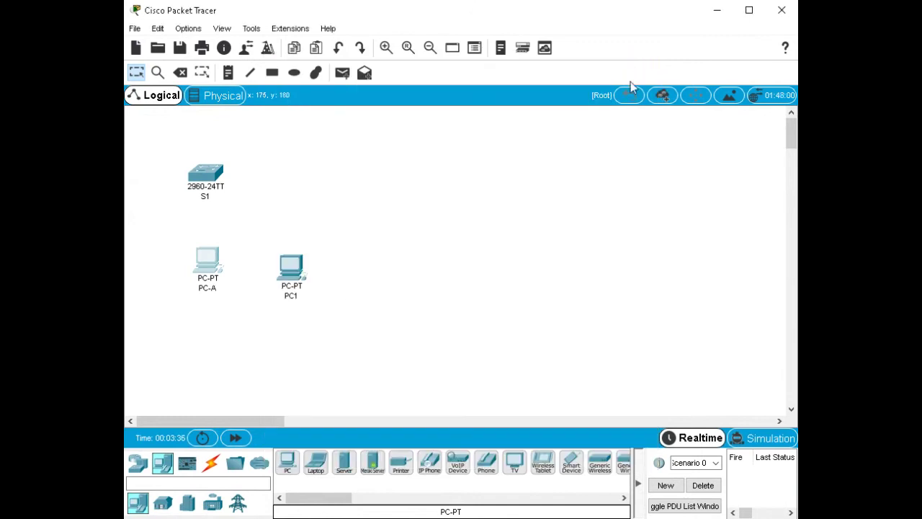
Step: Change the display name of the second PC, PC1, to PC-B and close its settings
{"action": "left_click", "coordinate": [292, 270]}
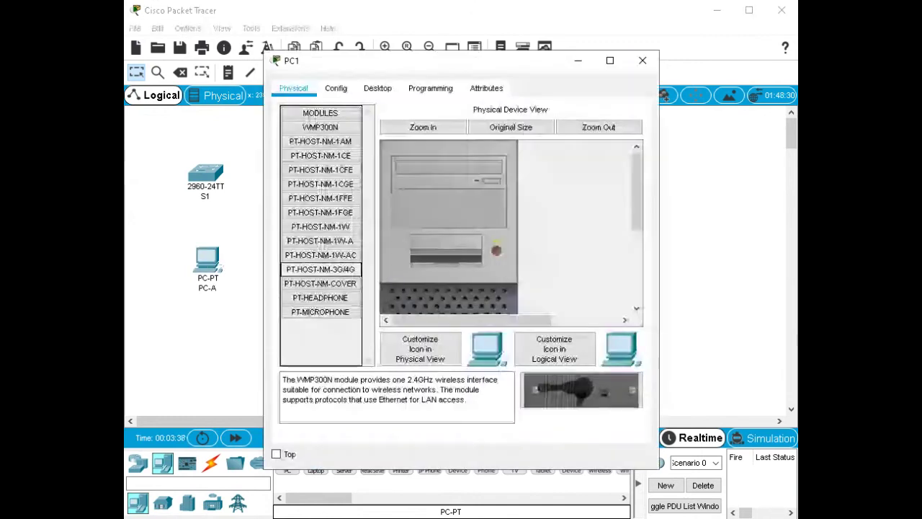
{"action": "left_click", "coordinate": [336, 88]}
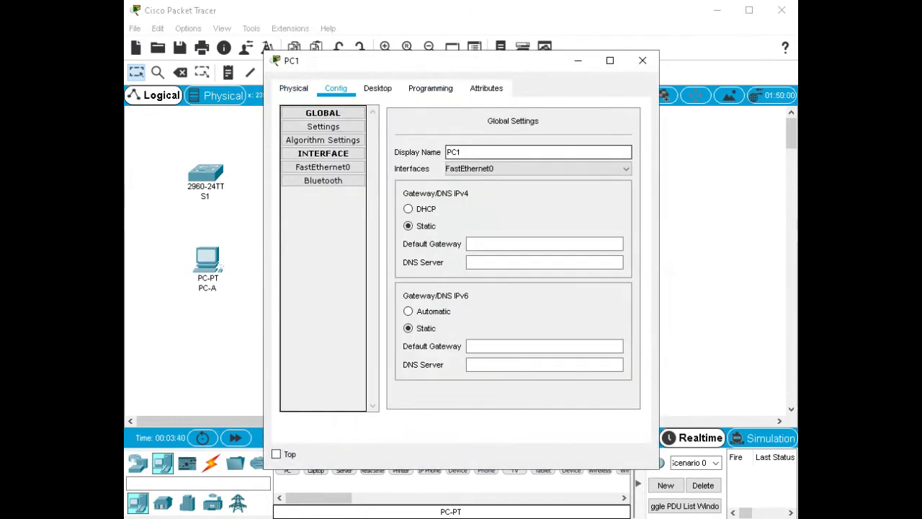
{"action": "left_click", "coordinate": [464, 152]}
{"action": "key", "text": "BackSpace"}
{"action": "type", "text": "-B"}
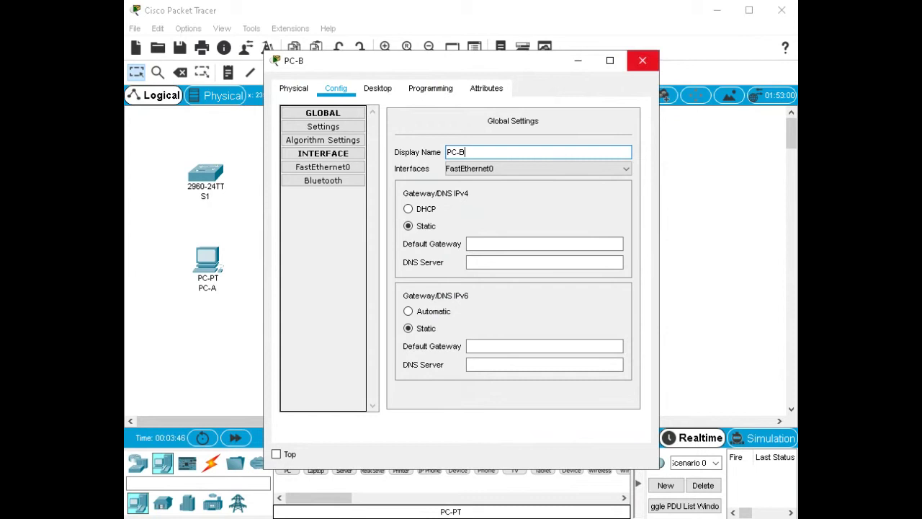
{"action": "left_click", "coordinate": [644, 62]}
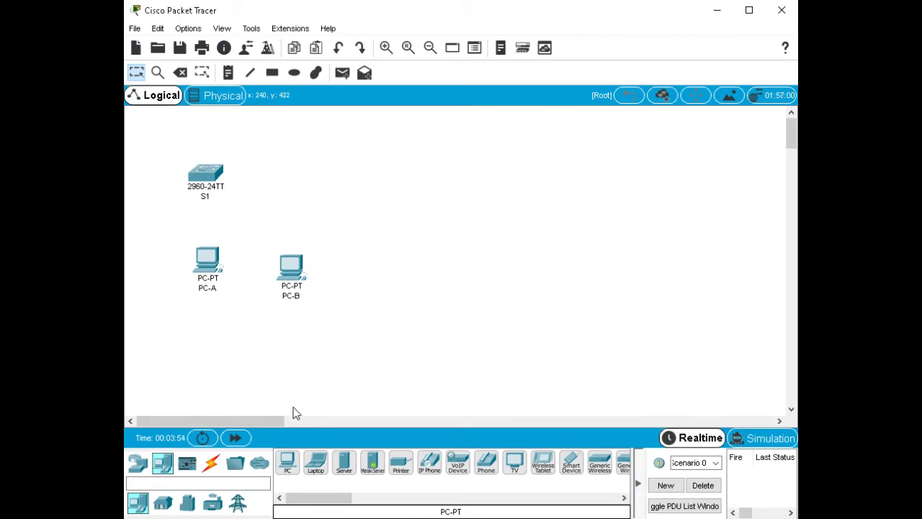
Step: Connect PC-A's FastEthernet0 port to FastEthernet0/6 on switch S1 with a copper straight-through cable
{"action": "left_click", "coordinate": [212, 467]}
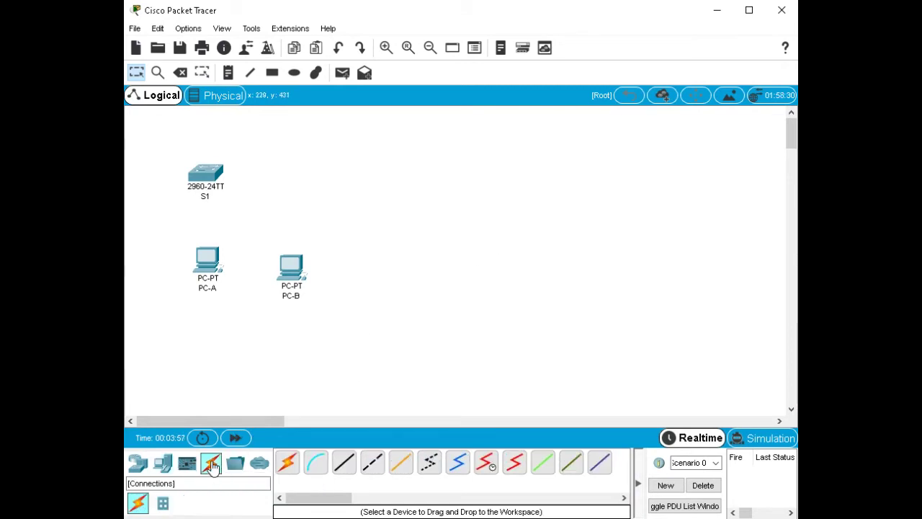
{"action": "left_click", "coordinate": [347, 465]}
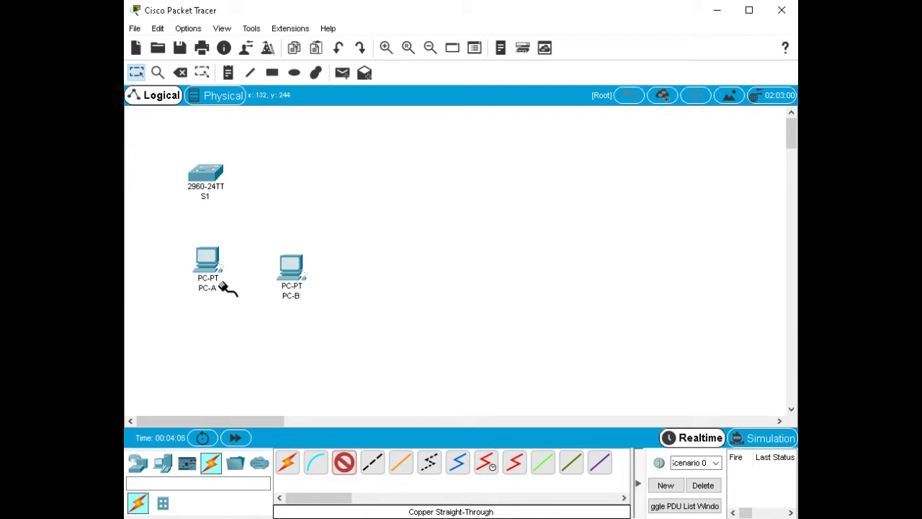
{"action": "left_click", "coordinate": [208, 257]}
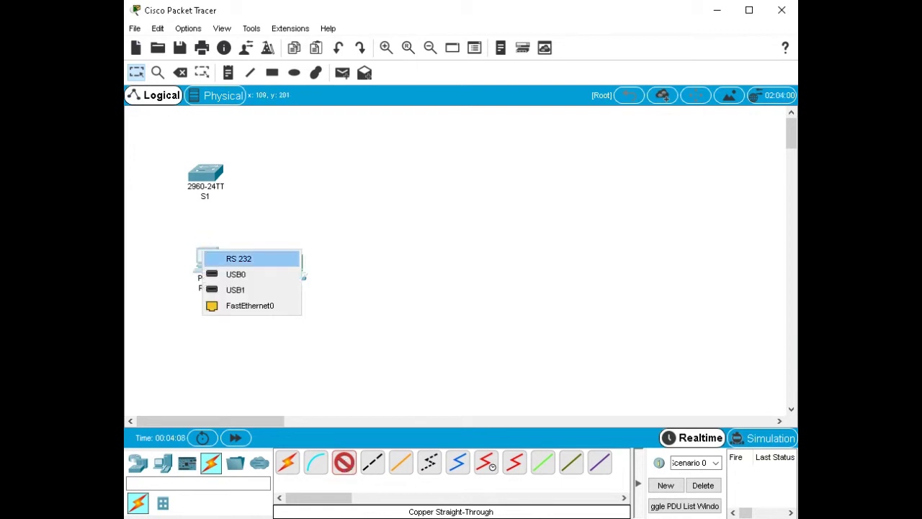
{"action": "left_click", "coordinate": [236, 314]}
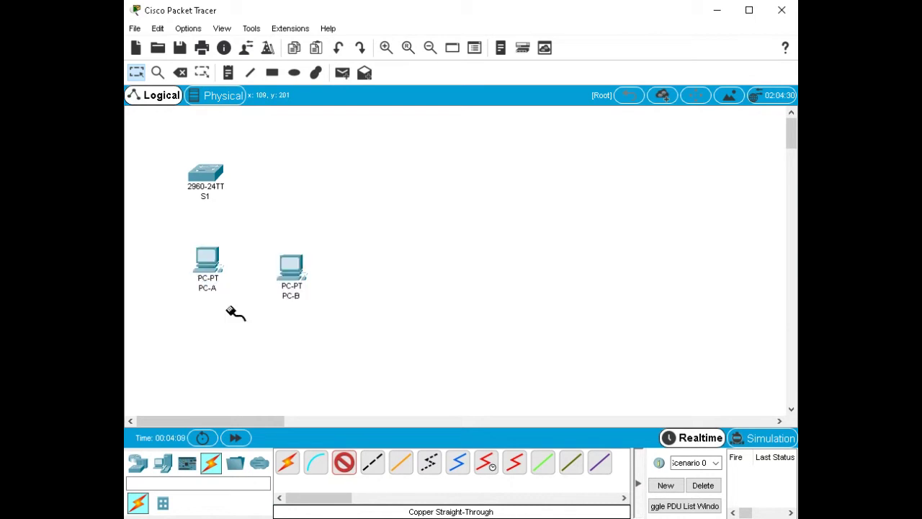
{"action": "left_click", "coordinate": [207, 176]}
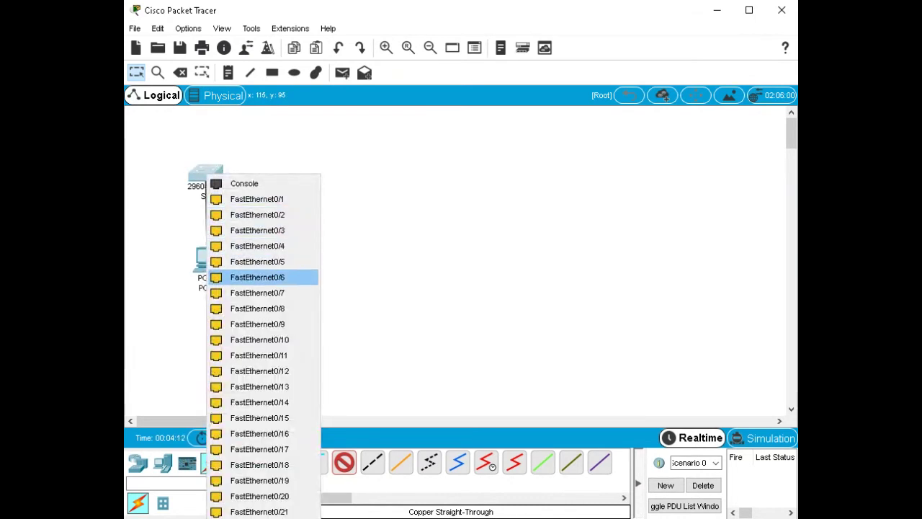
{"action": "left_click", "coordinate": [257, 277]}
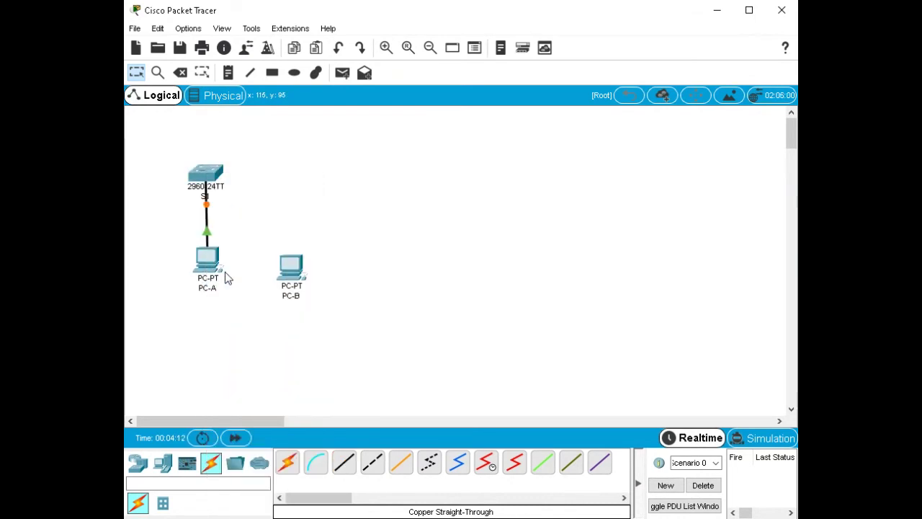
Step: Connect PC-B's FastEthernet0 port to FastEthernet0/1 on switch S1 with a copper straight-through cable
{"action": "left_click", "coordinate": [291, 268]}
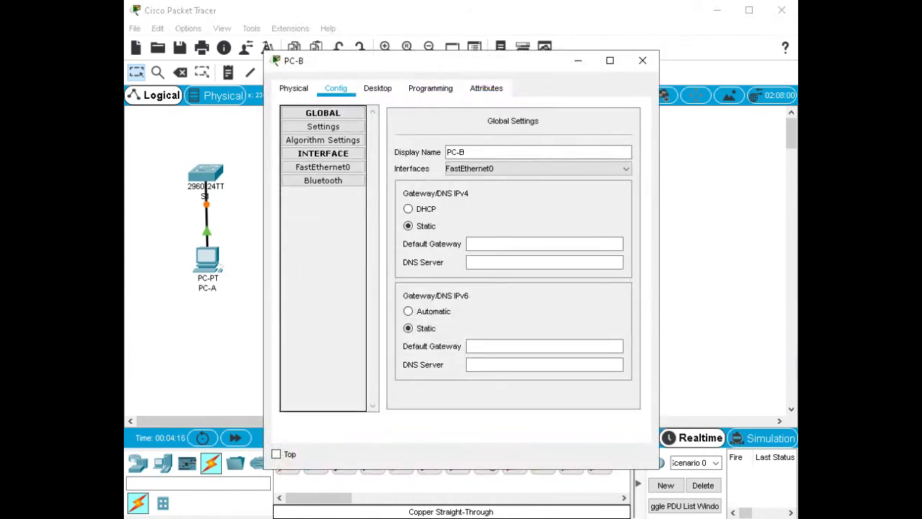
{"action": "left_click", "coordinate": [643, 60]}
{"action": "left_click", "coordinate": [344, 462]}
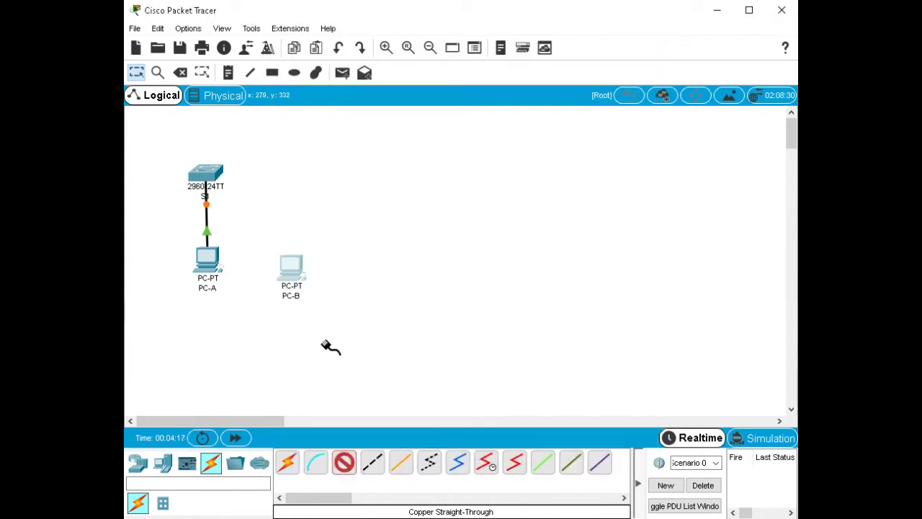
{"action": "left_click", "coordinate": [292, 271]}
{"action": "left_click", "coordinate": [333, 325]}
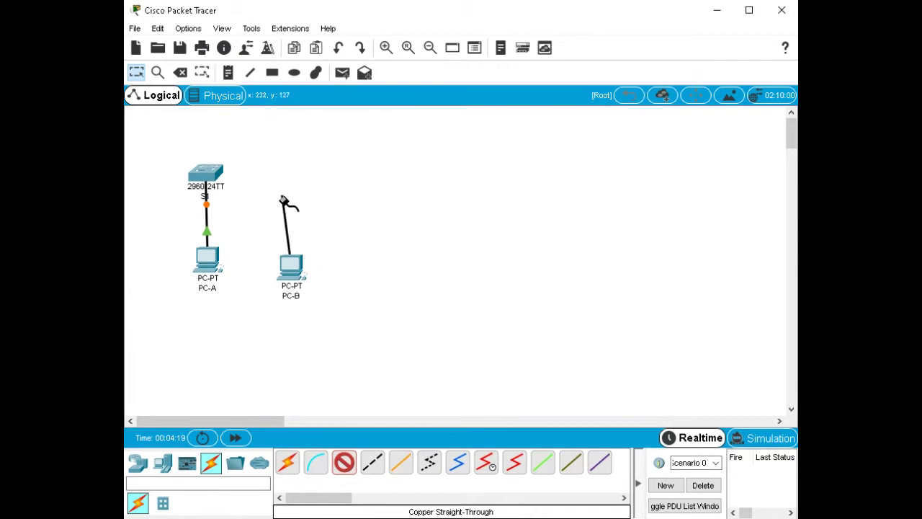
{"action": "left_click", "coordinate": [215, 178]}
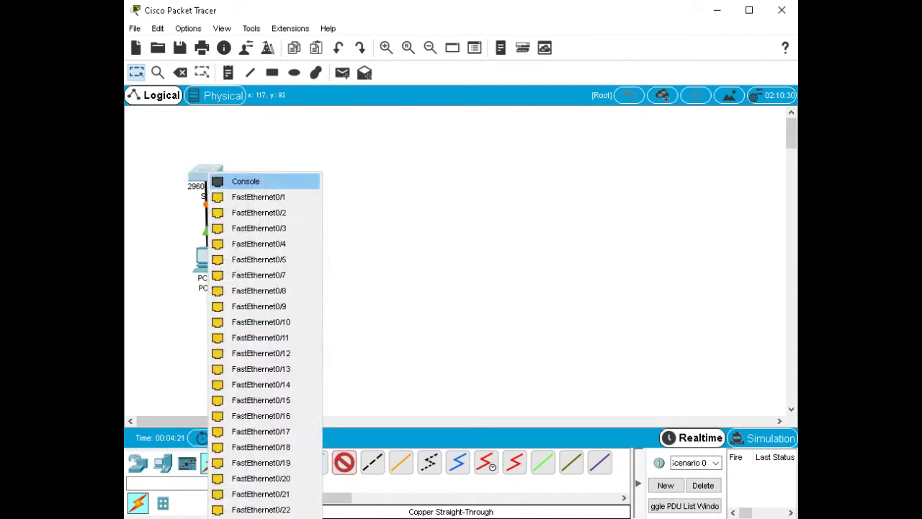
{"action": "left_click", "coordinate": [230, 194]}
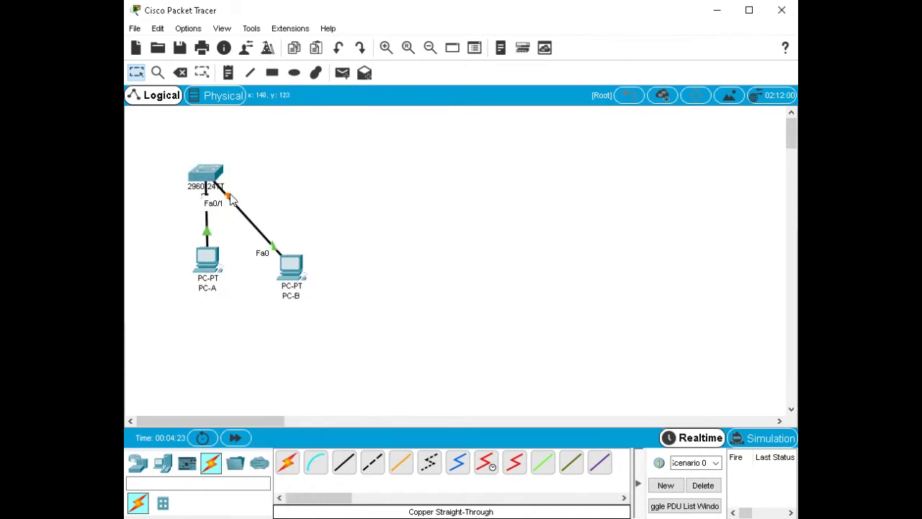
Step: Give PC-A's FastEthernet0 interface the static IPv4 address 192.168.1.10 with subnet mask 255.255.255.0
{"action": "mouse_move", "coordinate": [223, 294]}
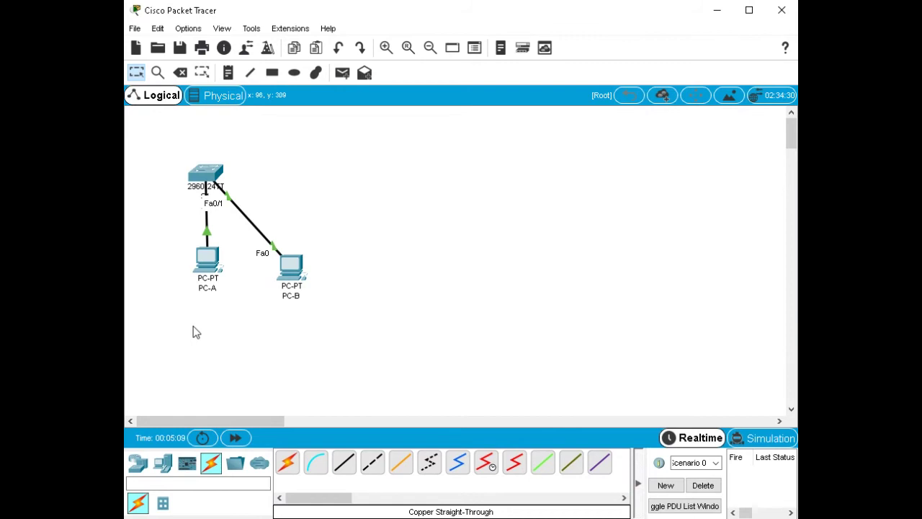
{"action": "left_click", "coordinate": [206, 264]}
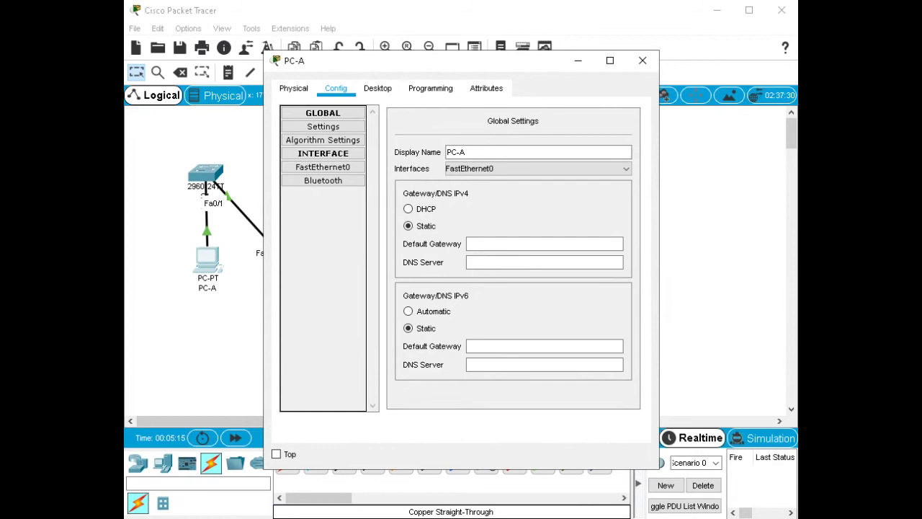
{"action": "left_click", "coordinate": [323, 167]}
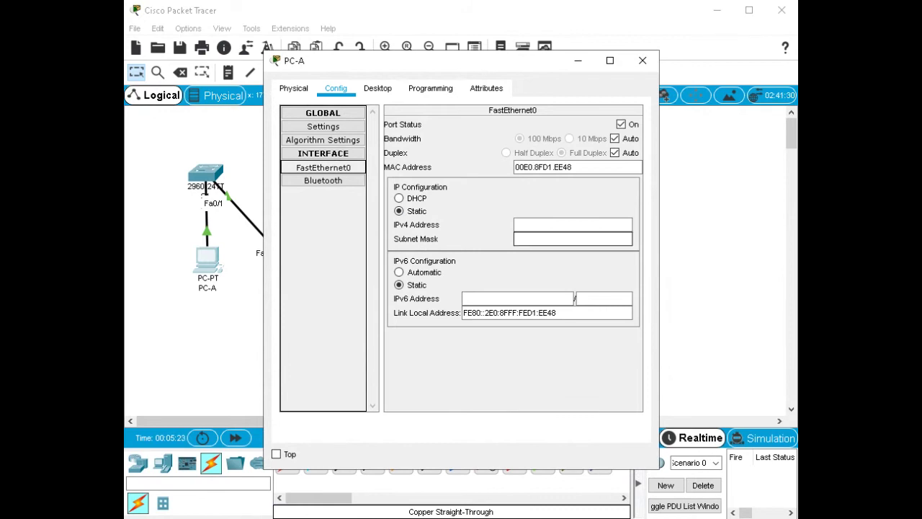
{"action": "left_click", "coordinate": [573, 225]}
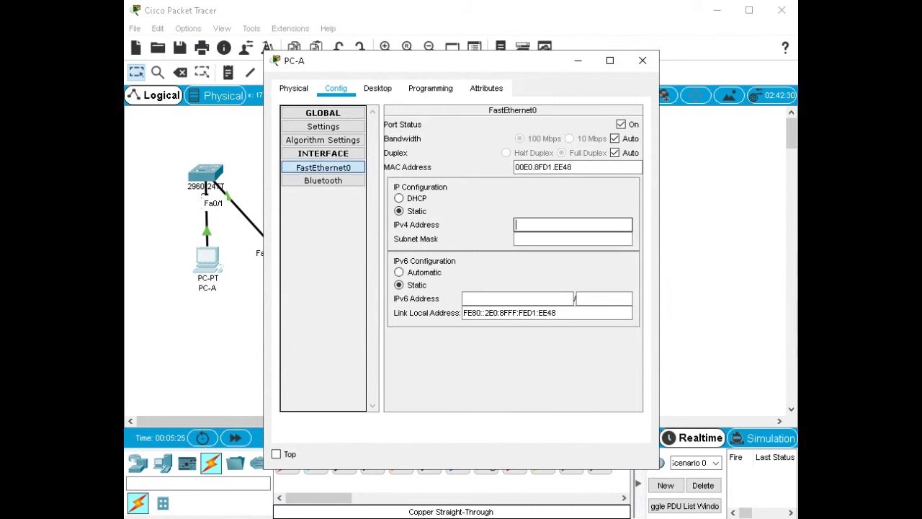
{"action": "type", "text": "192.168.1.10"}
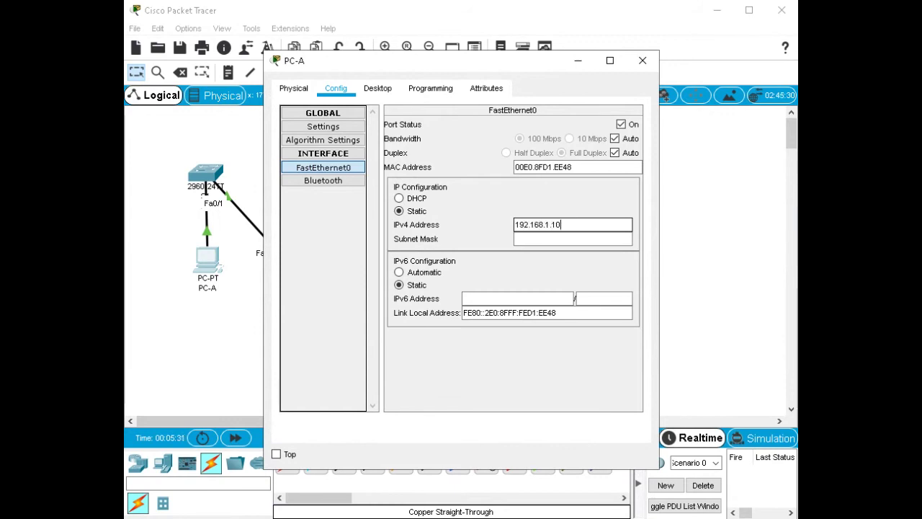
{"action": "key", "text": "Tab"}
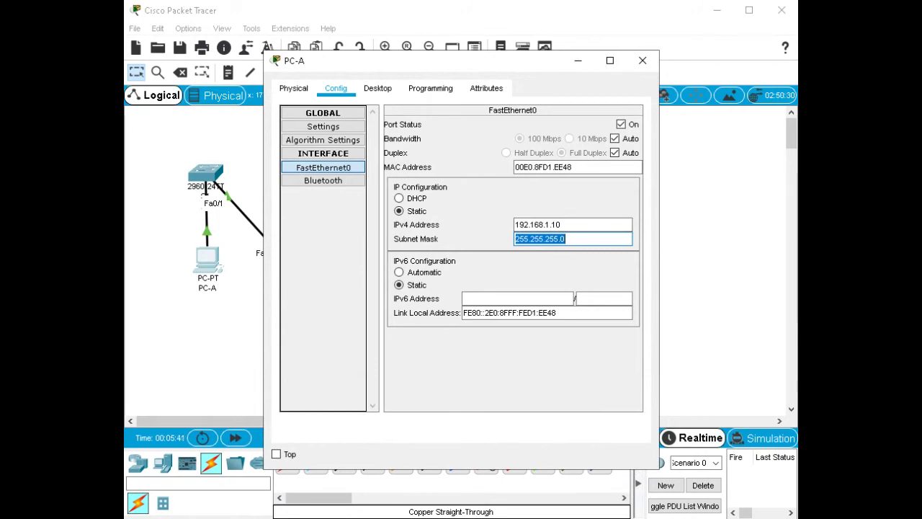
Step: Open the Command Prompt on PC-A and return to the network workspace
{"action": "left_click", "coordinate": [378, 88]}
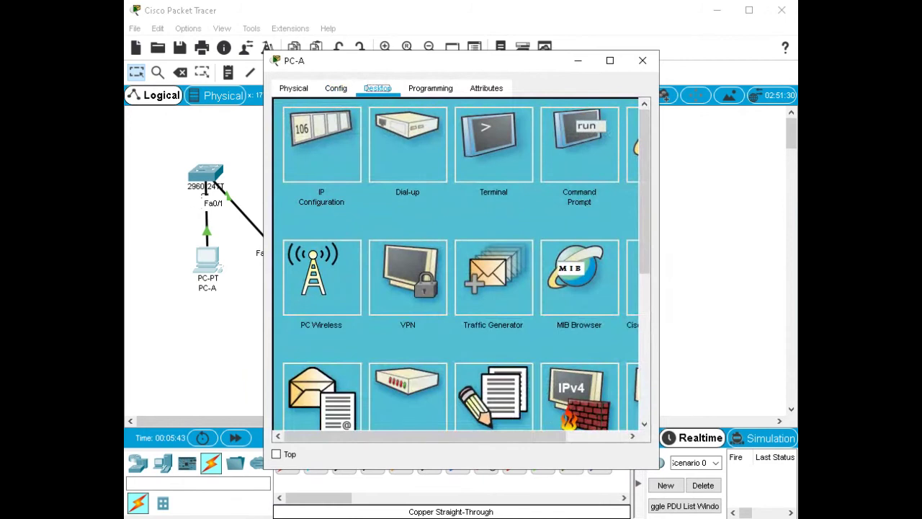
{"action": "left_click", "coordinate": [579, 144]}
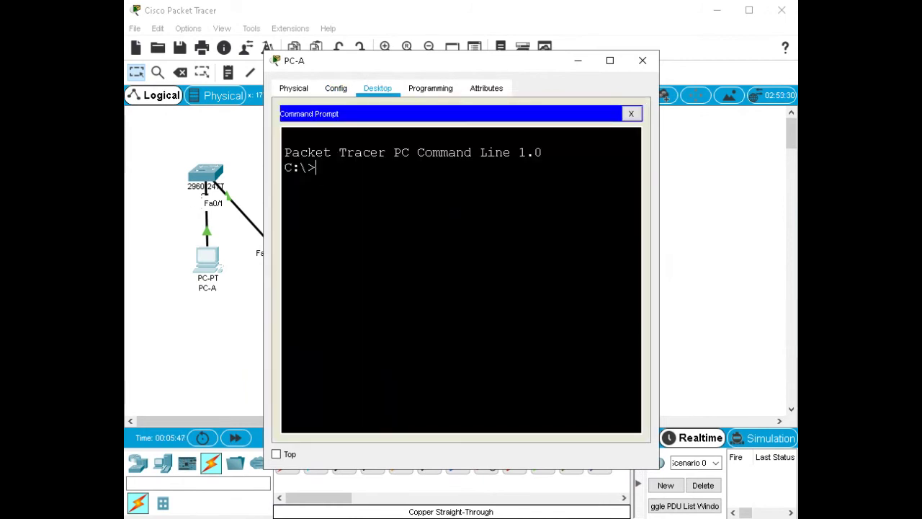
{"action": "left_click", "coordinate": [210, 337]}
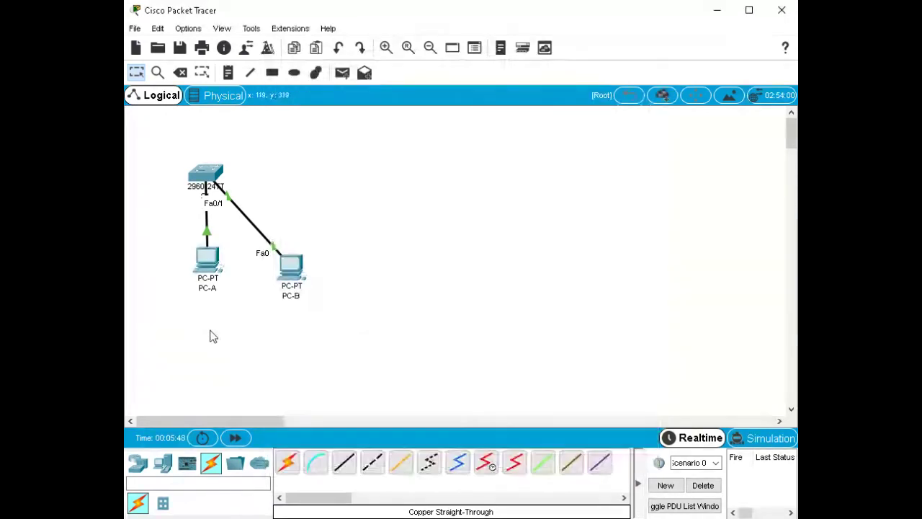
Step: Give PC-B's FastEthernet0 interface the static IPv4 address 192.168.1.11 with subnet mask 255.255.255.0
{"action": "left_click", "coordinate": [300, 270]}
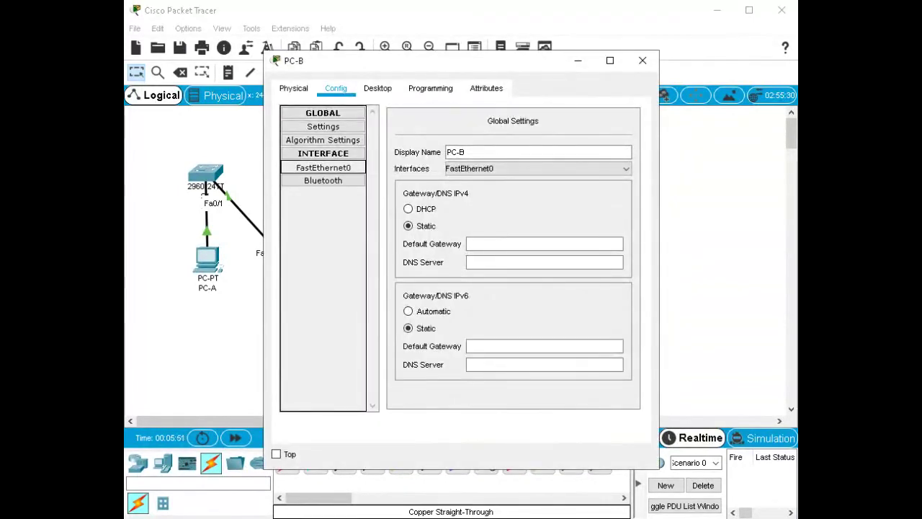
{"action": "left_click", "coordinate": [573, 225]}
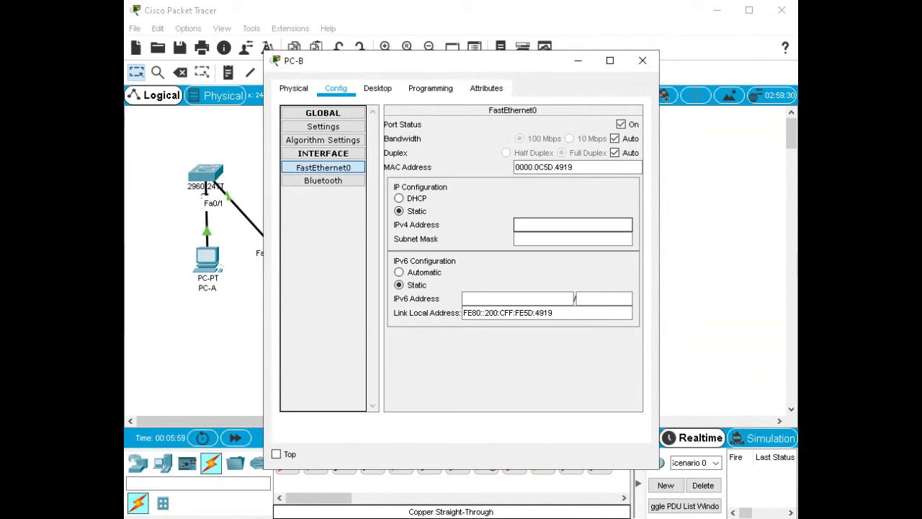
{"action": "type", "text": "192.168.1.1"}
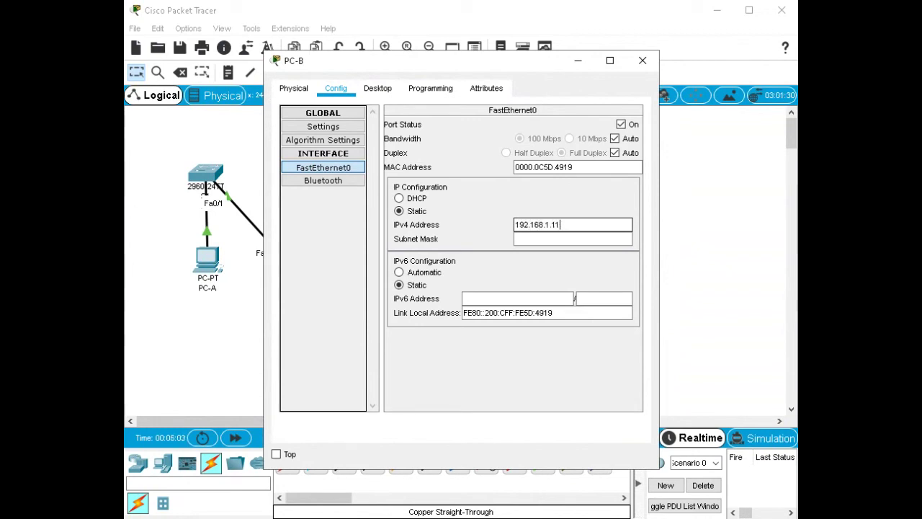
{"action": "type", "text": "1"}
{"action": "key", "text": "Tab"}
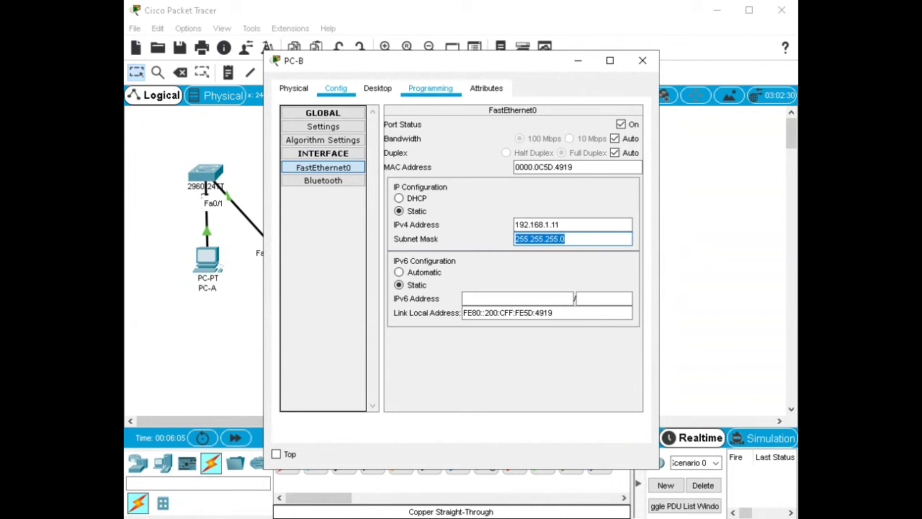
Step: Open the Command Prompt on PC-B and close the PC's window
{"action": "left_click", "coordinate": [378, 88]}
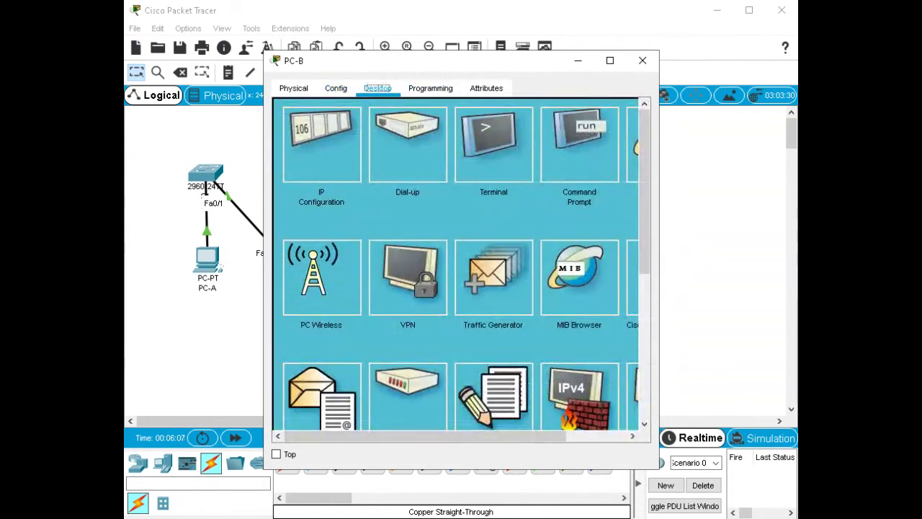
{"action": "left_click", "coordinate": [579, 145]}
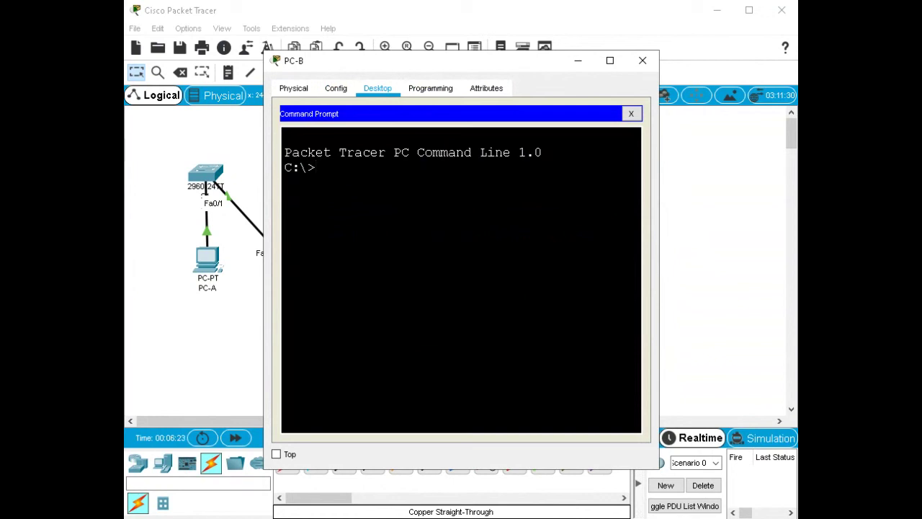
{"action": "left_click", "coordinate": [642, 61]}
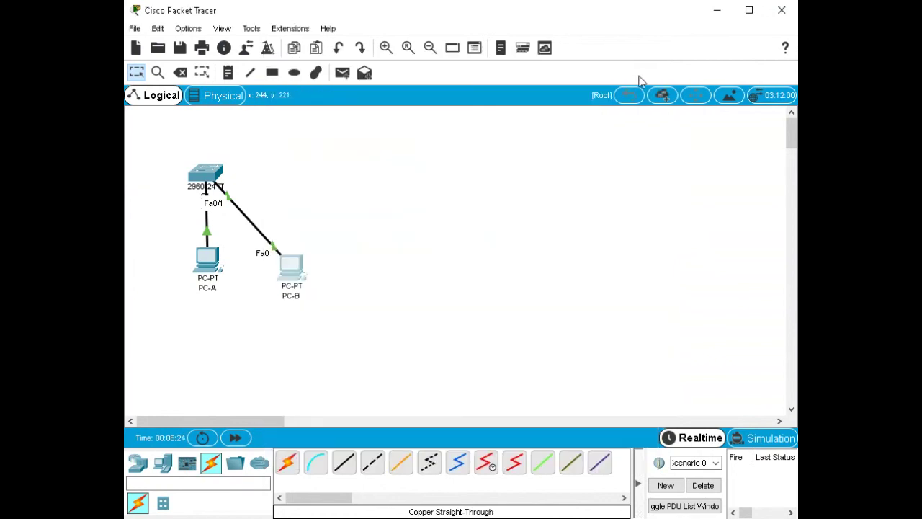
Step: Widen PC-A's Command Prompt window and run ipconfig to check its IP settings
{"action": "left_click", "coordinate": [207, 256]}
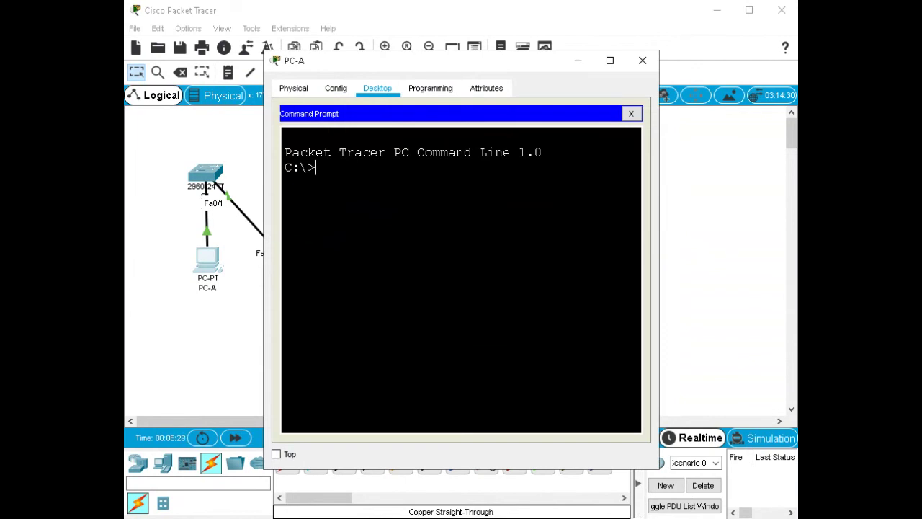
{"action": "left_click_drag", "start_coordinate": [658, 241], "coordinate": [778, 241]}
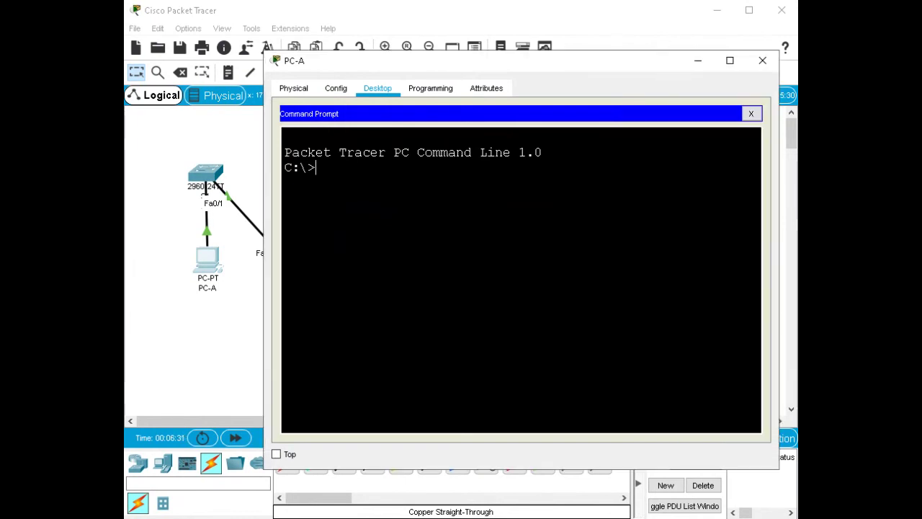
{"action": "type", "text": "ipconfig"}
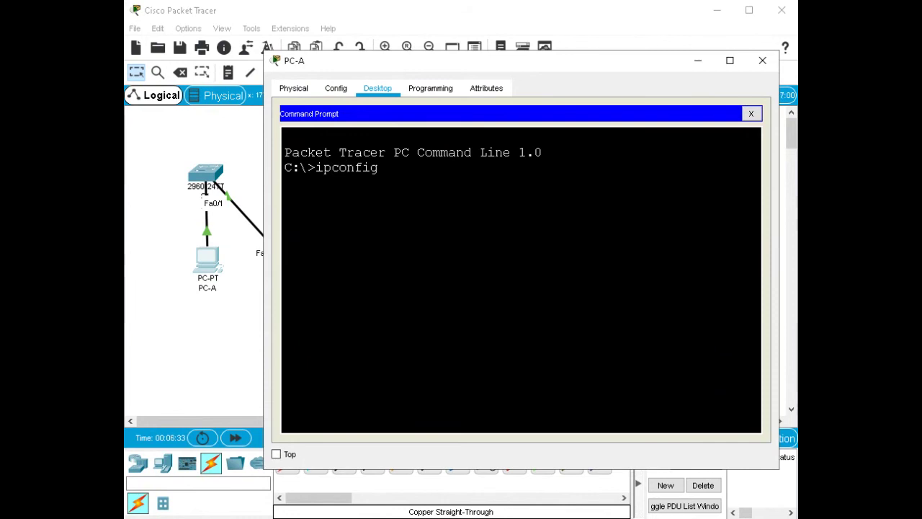
{"action": "key", "text": "Return"}
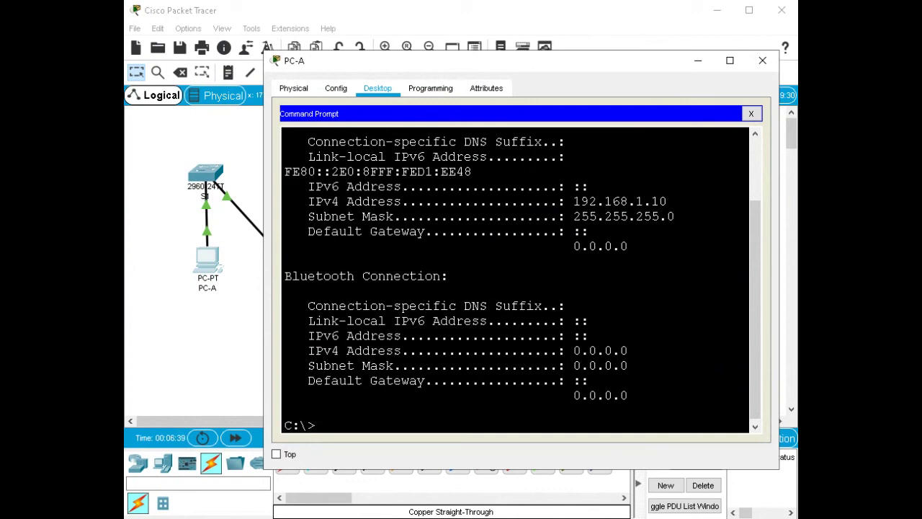
Step: Run ipconfig /all on PC-A, page through the full output, and close the PC's window
{"action": "type", "text": "ipconfig"}
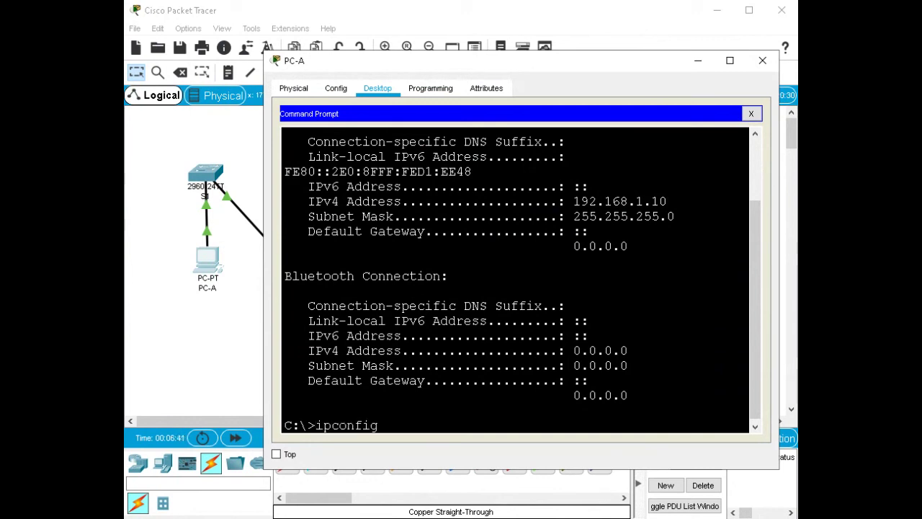
{"action": "type", "text": " /all"}
{"action": "key", "text": "Return"}
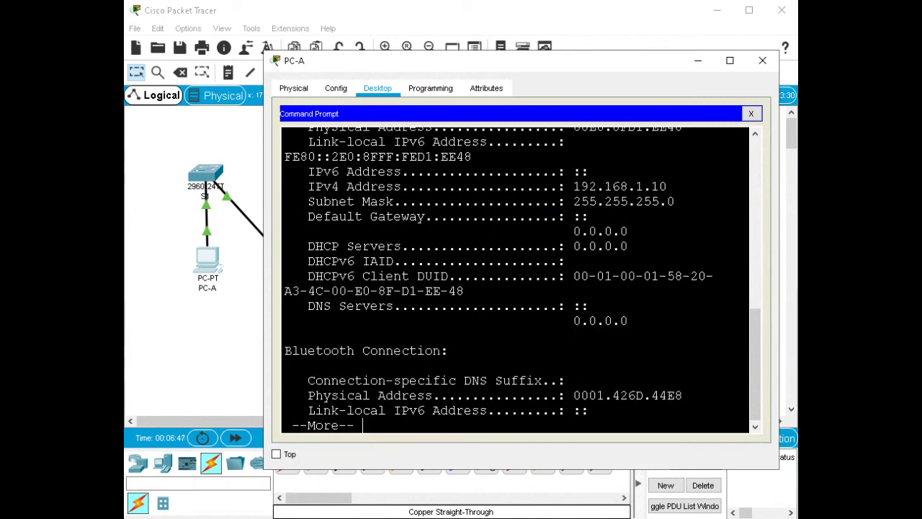
{"action": "key", "text": "space"}
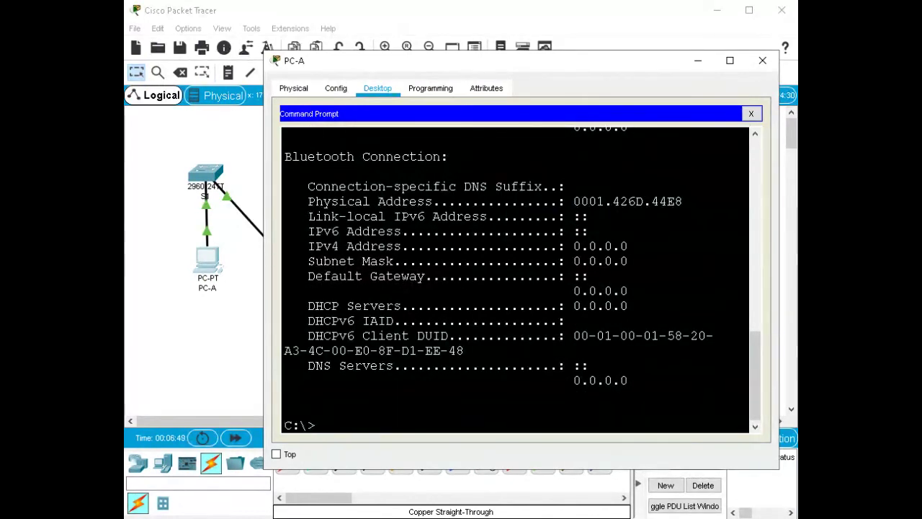
{"action": "left_click", "coordinate": [763, 60]}
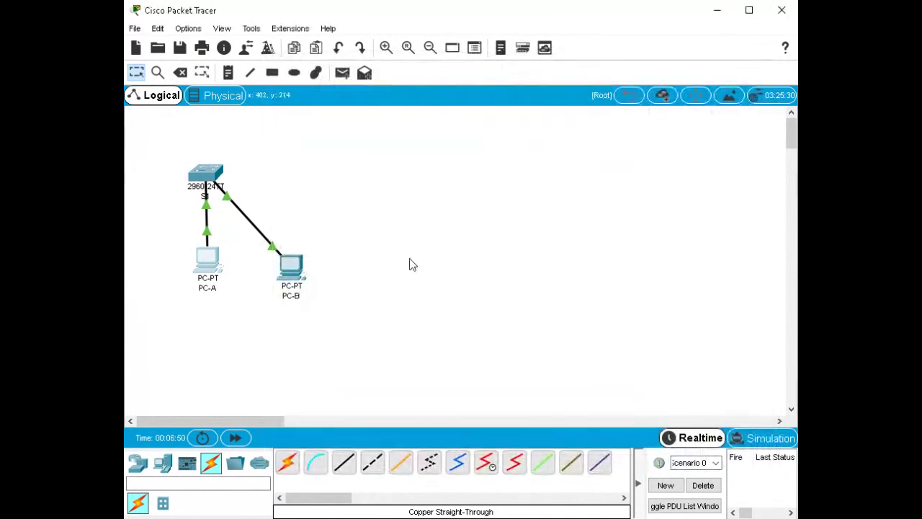
Step: Run ipconfig in PC-B's Command Prompt, widen the window to read the IP settings, and close it
{"action": "double_click", "coordinate": [292, 267]}
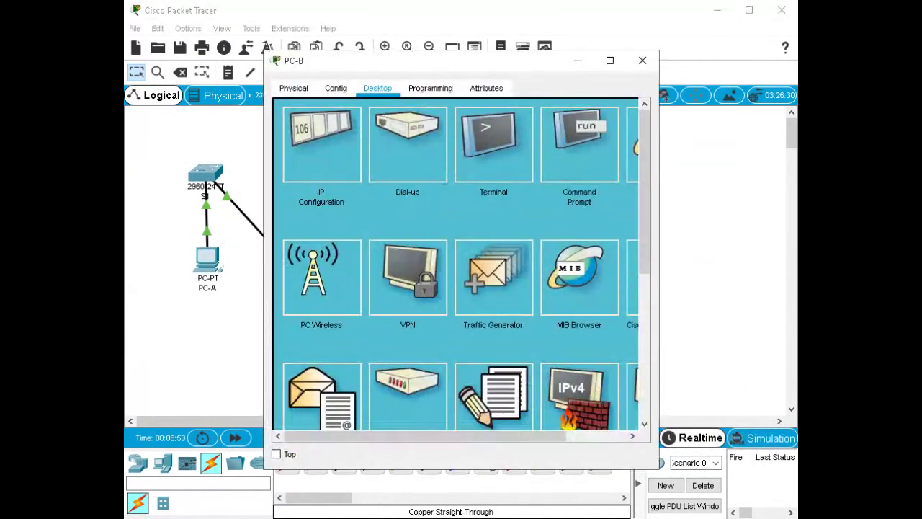
{"action": "left_click", "coordinate": [580, 144]}
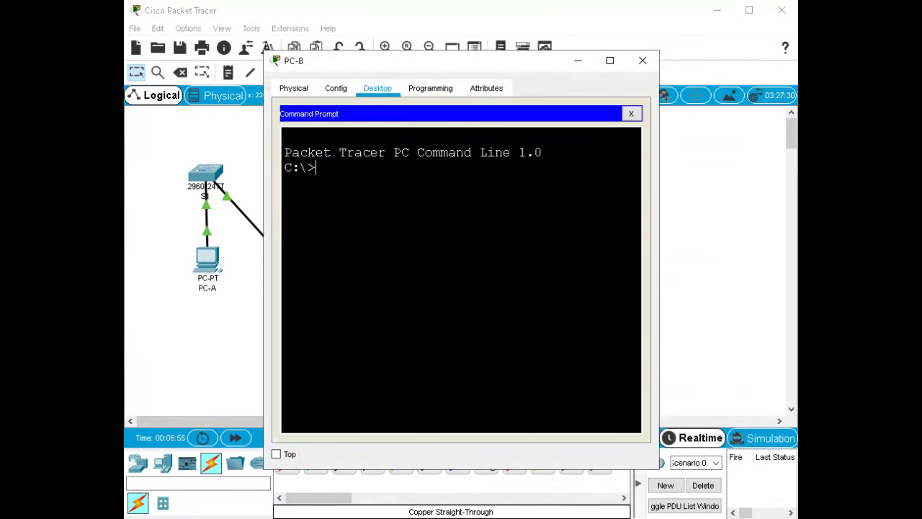
{"action": "type", "text": "ipconfig"}
{"action": "key", "text": "Return"}
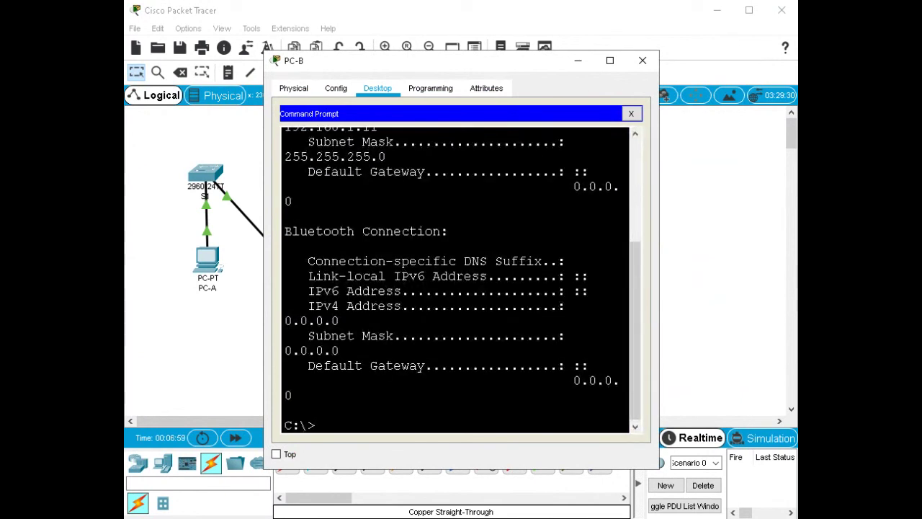
{"action": "left_click_drag", "start_coordinate": [658, 243], "coordinate": [771, 244]}
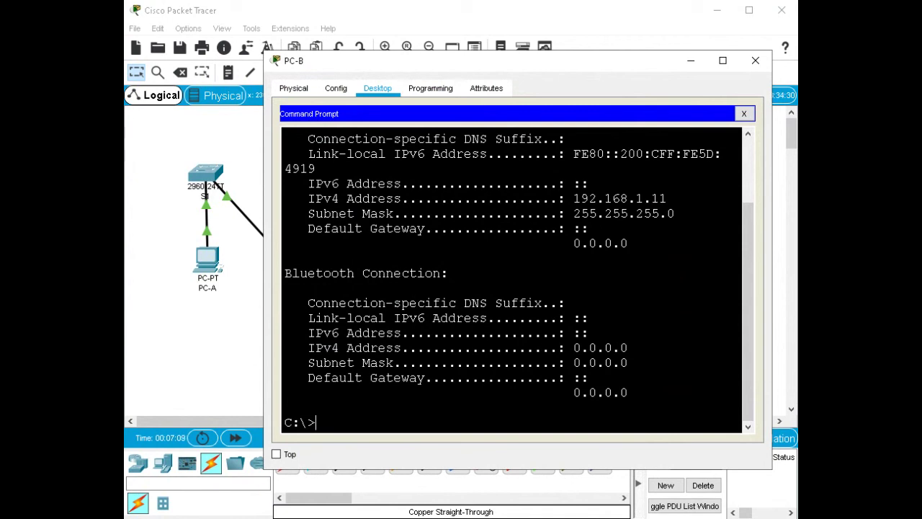
{"action": "left_click", "coordinate": [755, 60]}
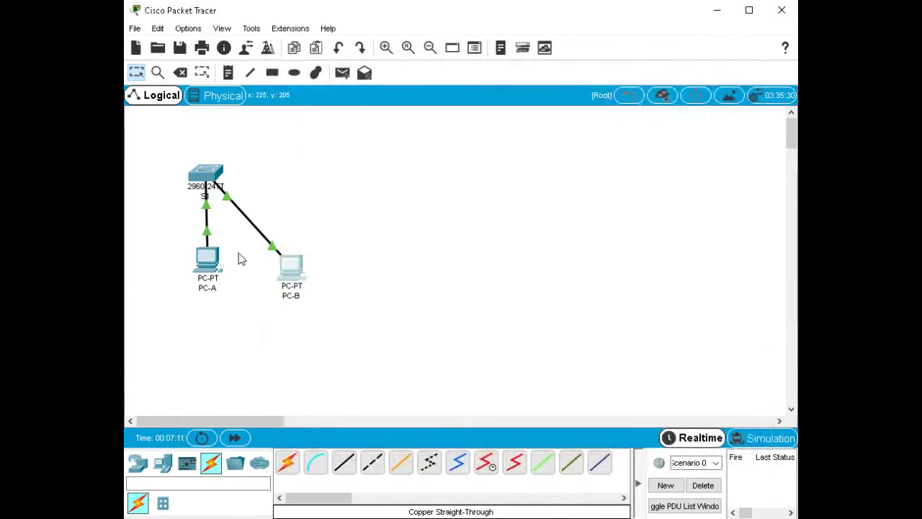
Step: Test connectivity from PC-A to PC-B by running ping 192.168.1.11 in a widened Command Prompt, and close PC-A's window
{"action": "left_click", "coordinate": [207, 258]}
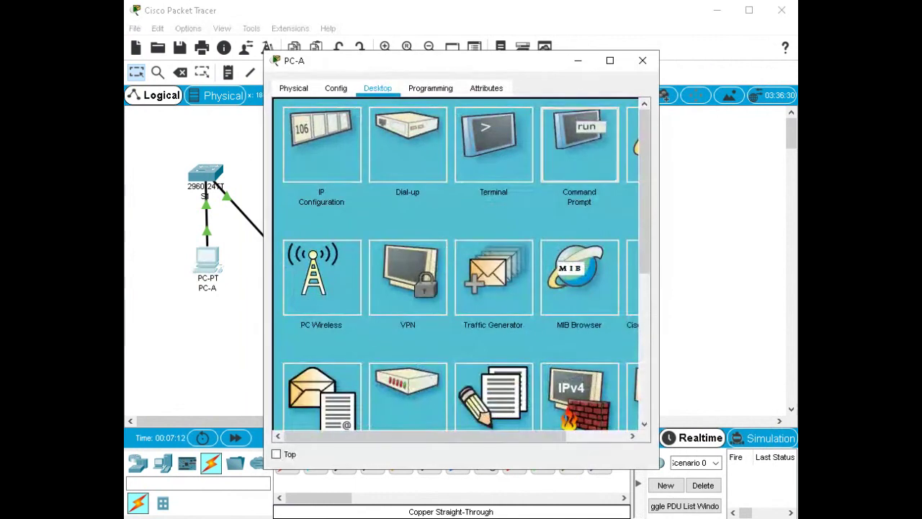
{"action": "left_click", "coordinate": [579, 144]}
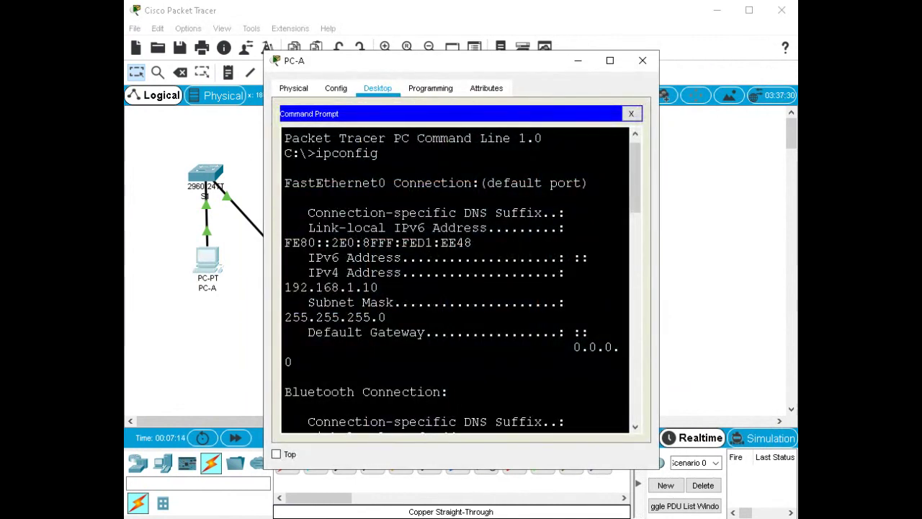
{"action": "left_click_drag", "start_coordinate": [659, 258], "coordinate": [842, 258]}
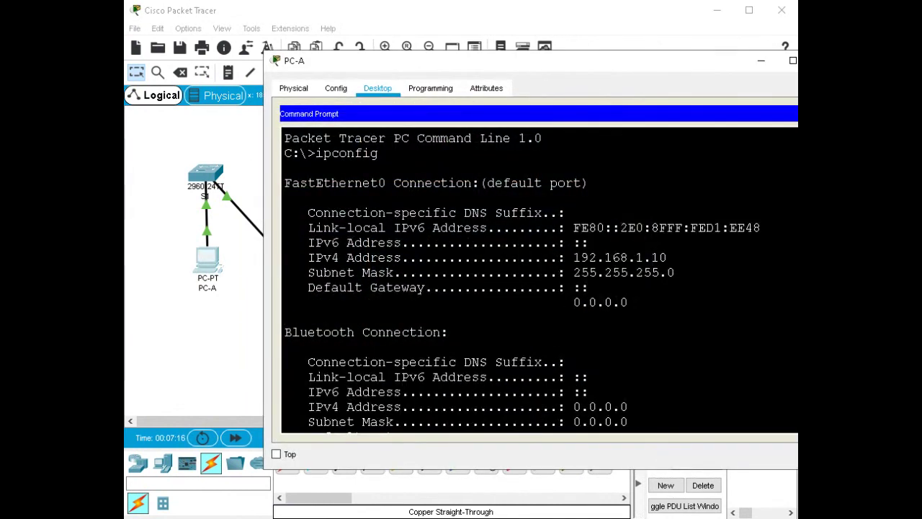
{"action": "key", "text": "Return"}
{"action": "key", "text": "Return"}
{"action": "key", "text": "Return"}
{"action": "key", "text": "Return"}
{"action": "key", "text": "Return"}
{"action": "type", "text": "ping"}
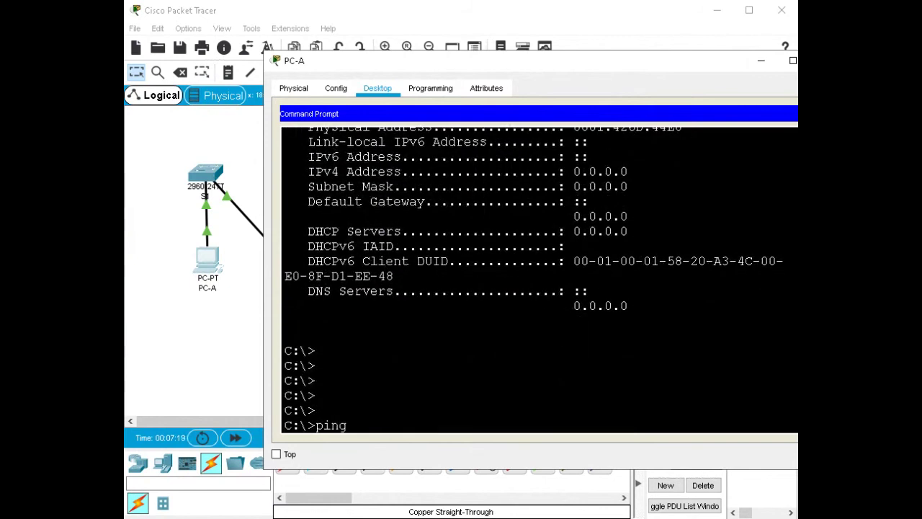
{"action": "type", "text": " 192.168.1.11"}
{"action": "key", "text": "Return"}
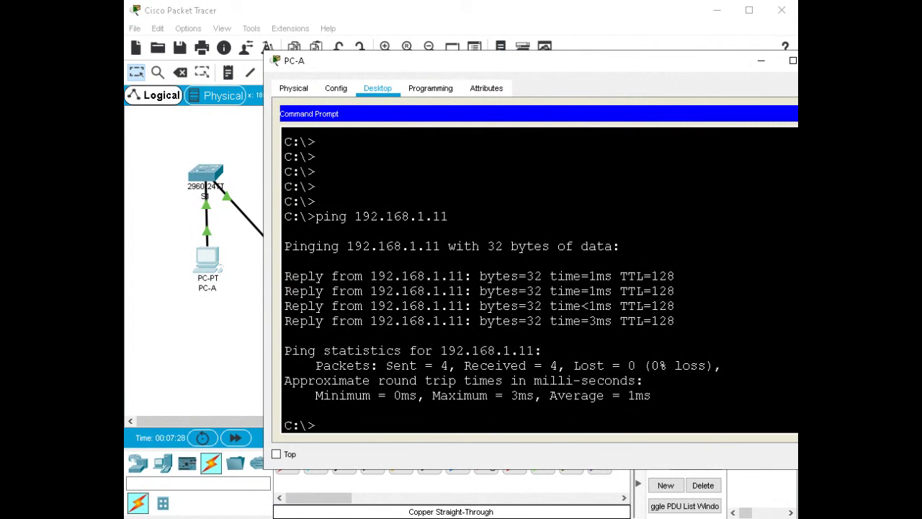
{"action": "key", "text": "alt+F4"}
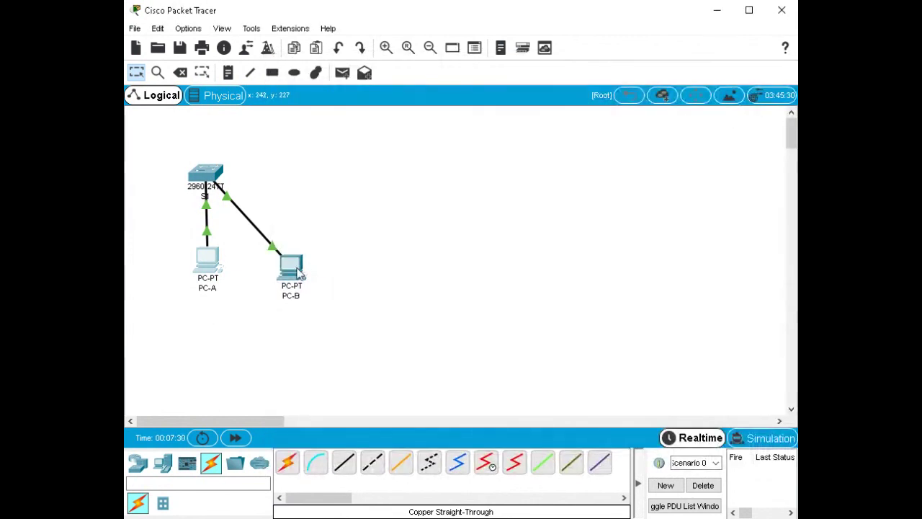
Step: Test connectivity from PC-B to PC-A by running ping 192.168.1.10 on a fresh line of PC-B's widened Command Prompt
{"action": "left_click", "coordinate": [297, 268]}
{"action": "left_click", "coordinate": [579, 144]}
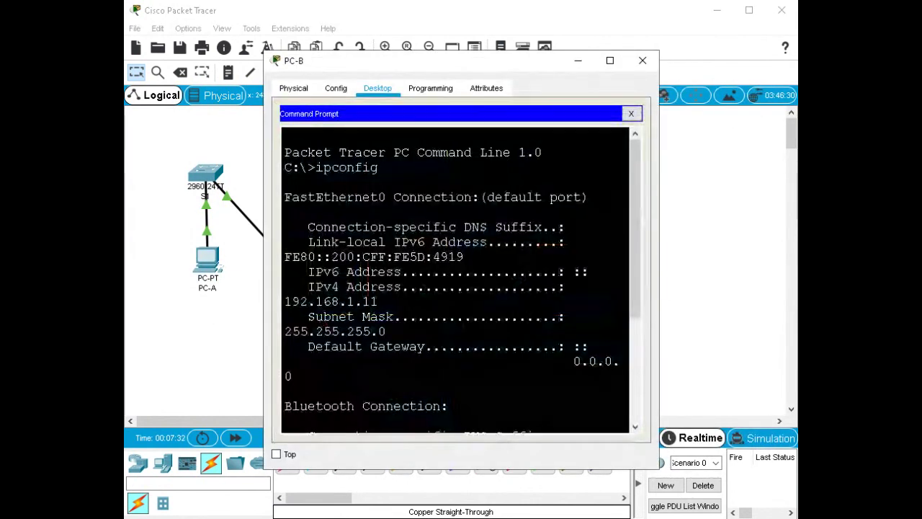
{"action": "left_click_drag", "start_coordinate": [658, 234], "coordinate": [798, 234]}
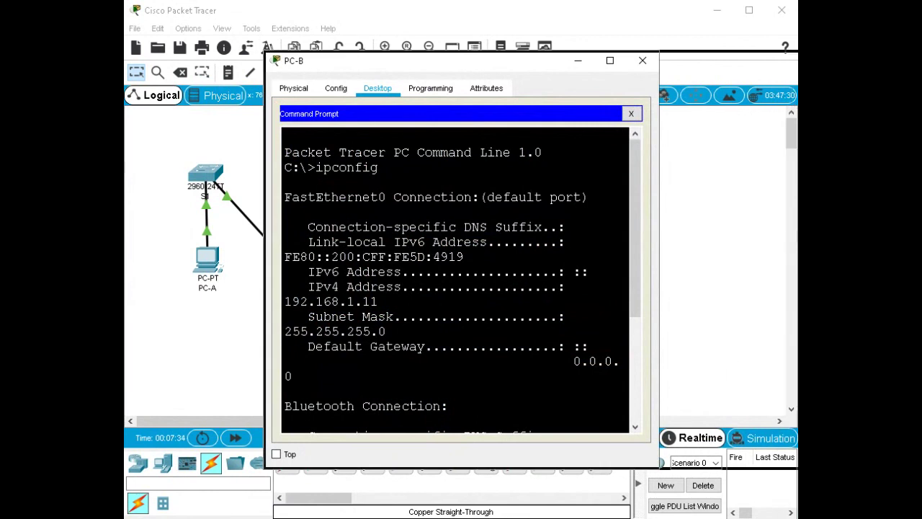
{"action": "key", "text": "Return"}
{"action": "key", "text": "Return"}
{"action": "key", "text": "Return"}
{"action": "key", "text": "Return"}
{"action": "key", "text": "Return"}
{"action": "key", "text": "Return"}
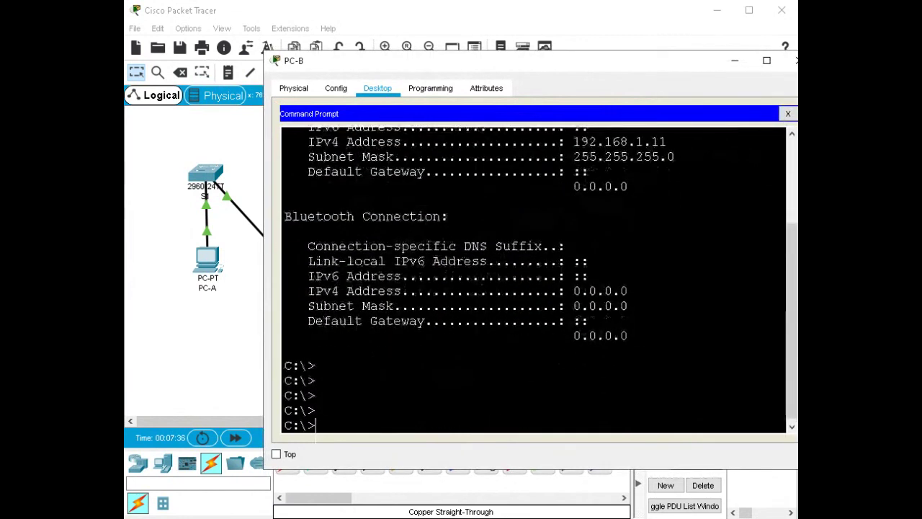
{"action": "type", "text": "ping"}
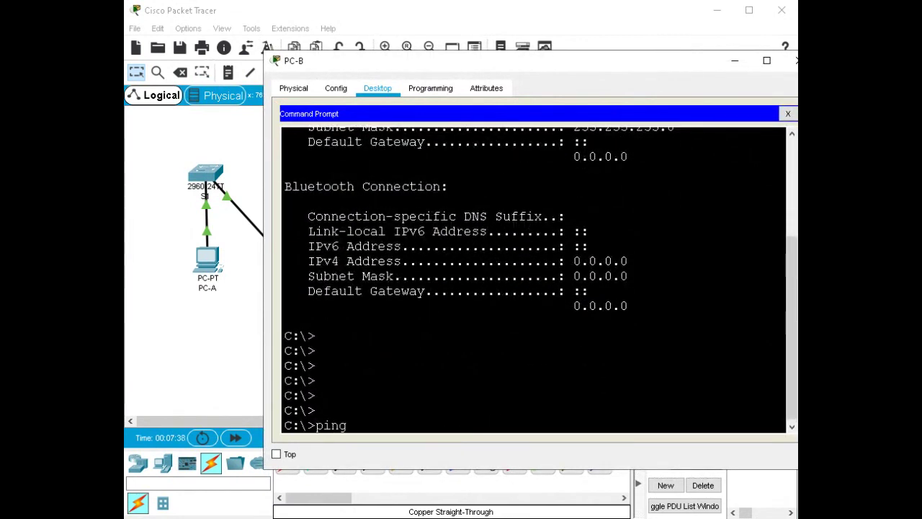
{"action": "type", "text": " 192.168"}
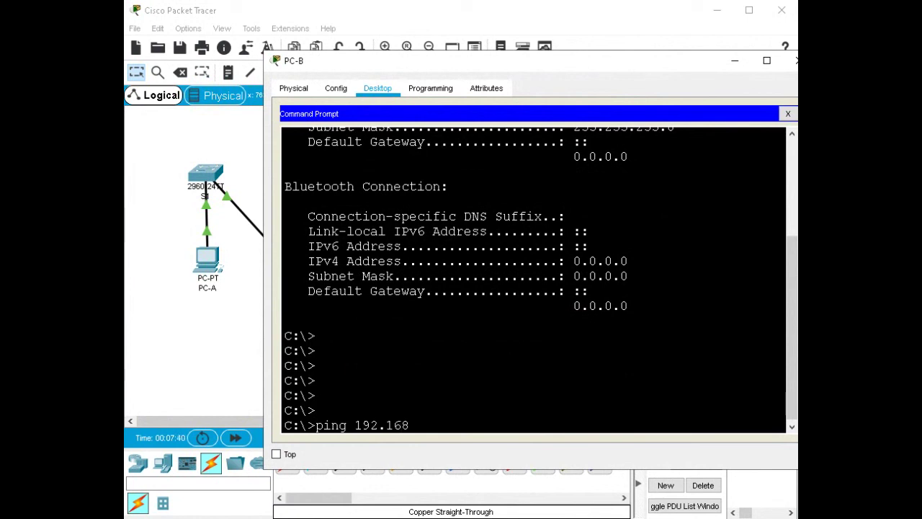
{"action": "type", "text": ".1.10"}
{"action": "key", "text": "Return"}
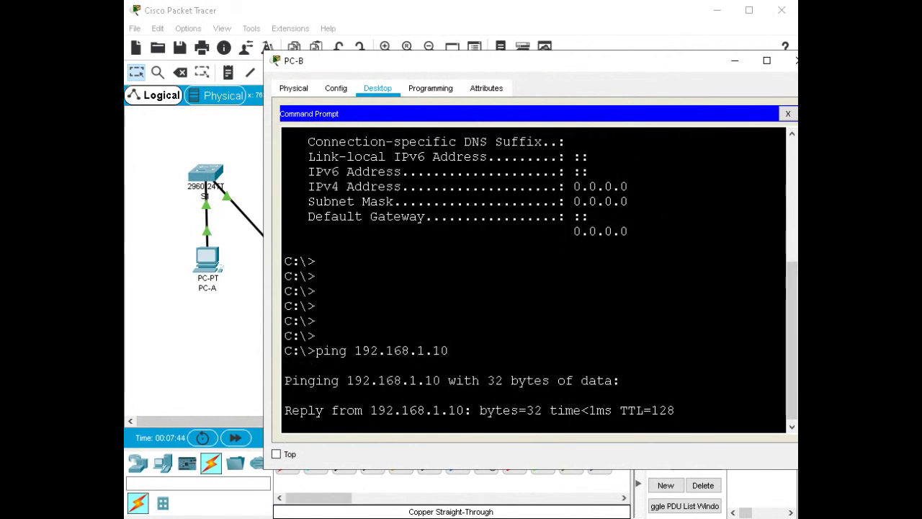